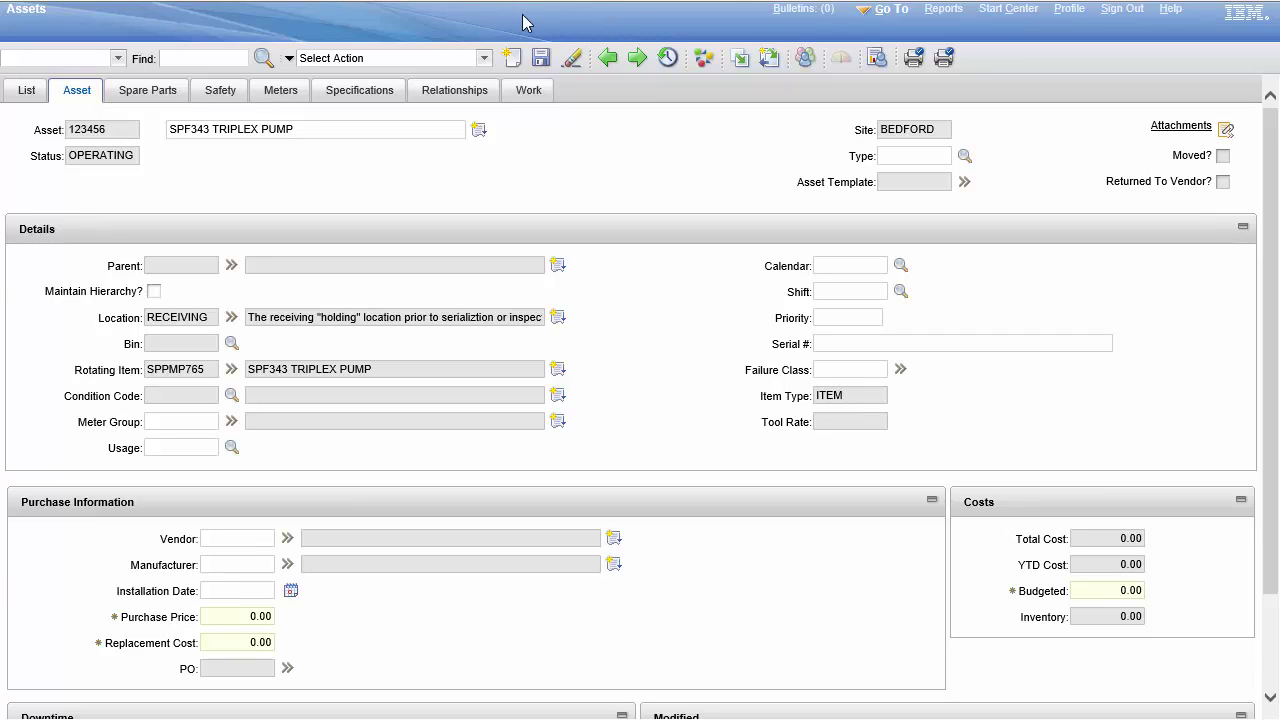
# From asset 123456's subassemblies, open the Pressure Pump record 2137 and examine its parent and location.
pyautogui.click(484, 58)
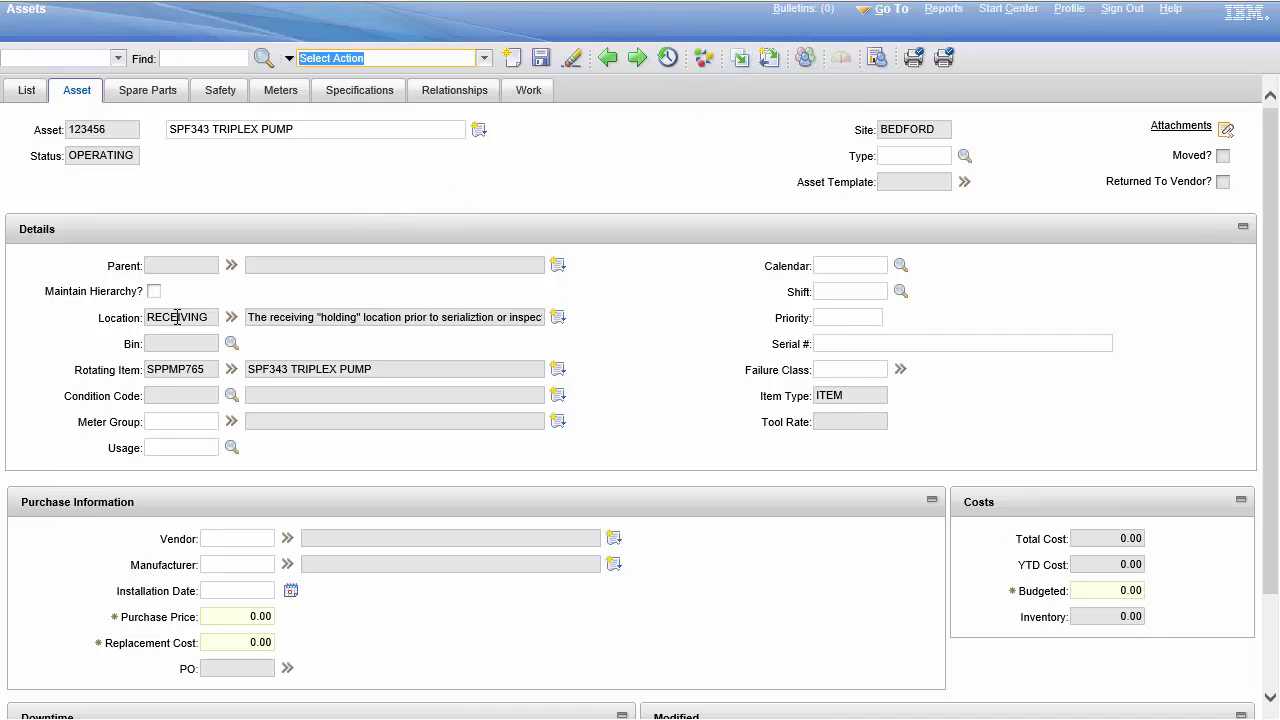
pyautogui.click(129, 93)
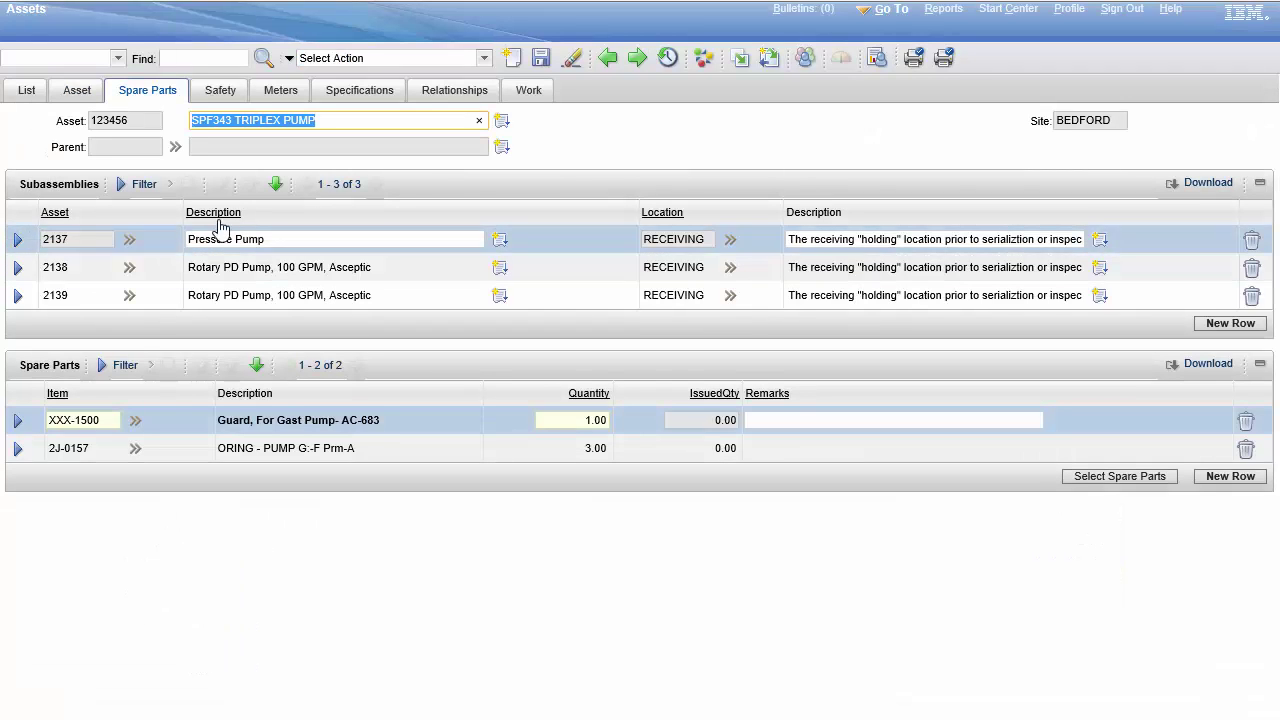
pyautogui.click(129, 239)
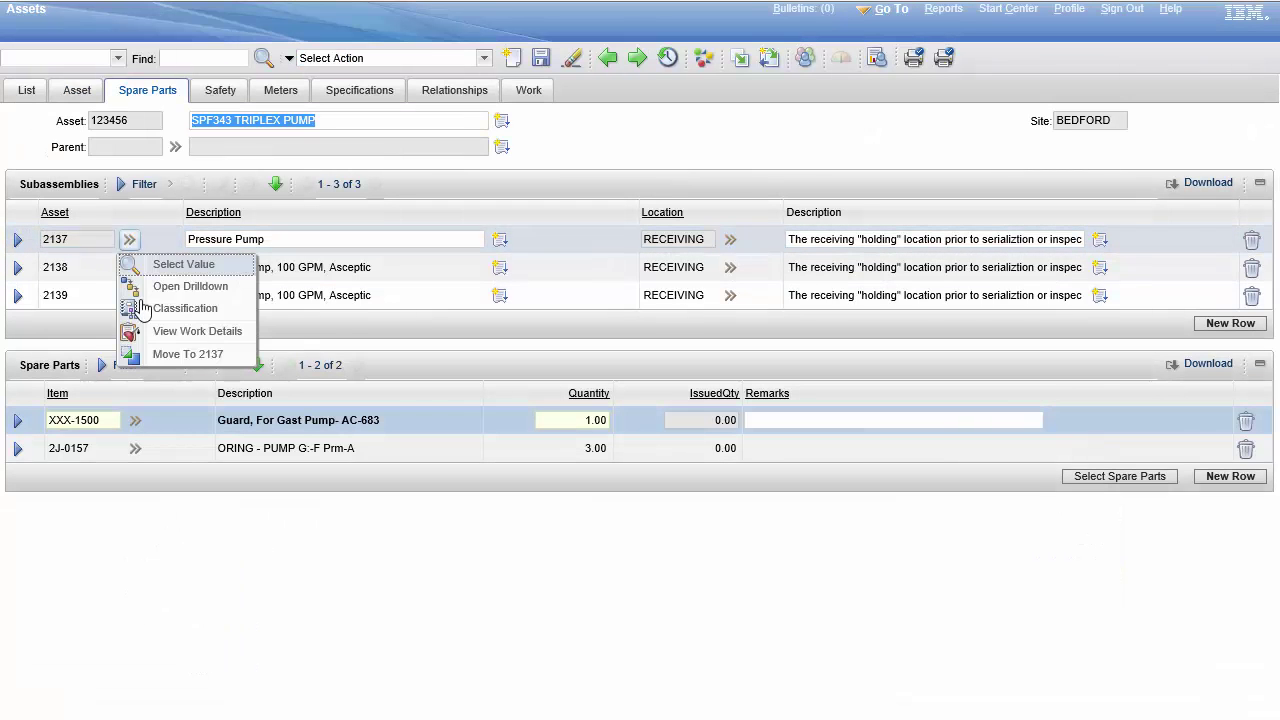
pyautogui.click(188, 356)
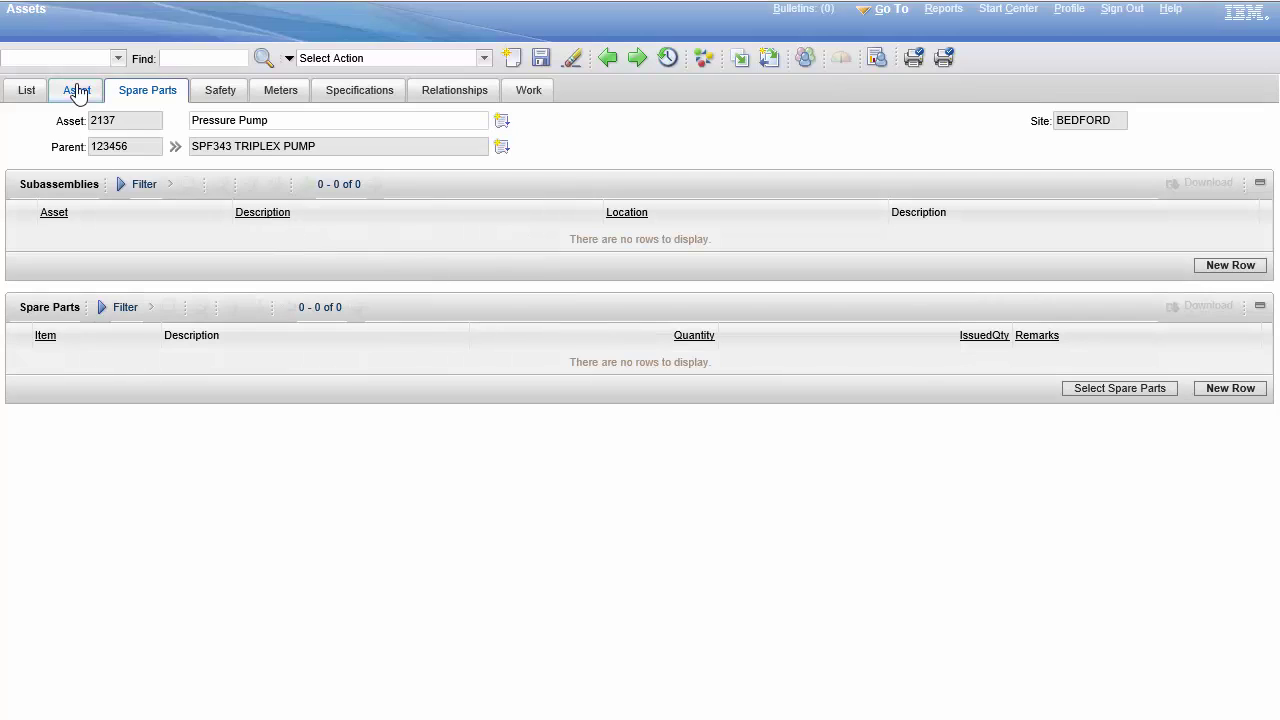
pyautogui.click(77, 92)
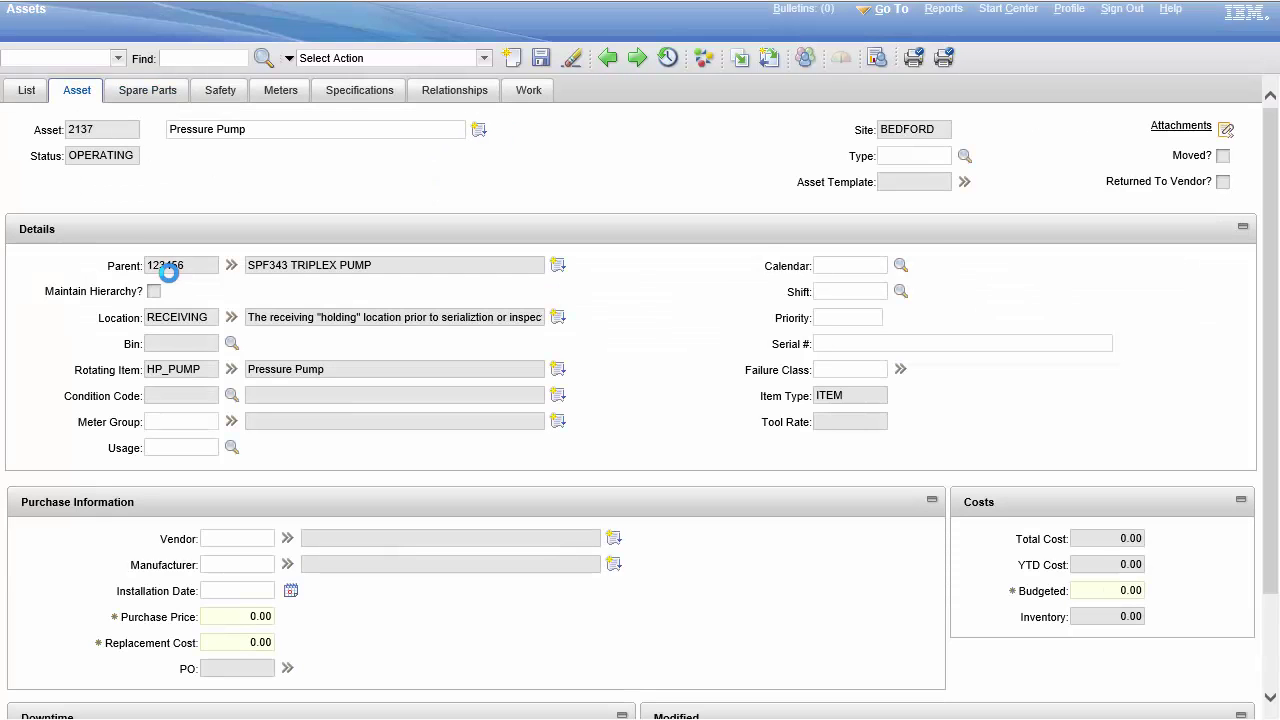
pyautogui.doubleClick(178, 317)
pyautogui.click(162, 318)
# Return to the asset list and reopen the SPF343 TRIPLEX PUMP asset 123456 from the bookmarks.
pyautogui.click(26, 92)
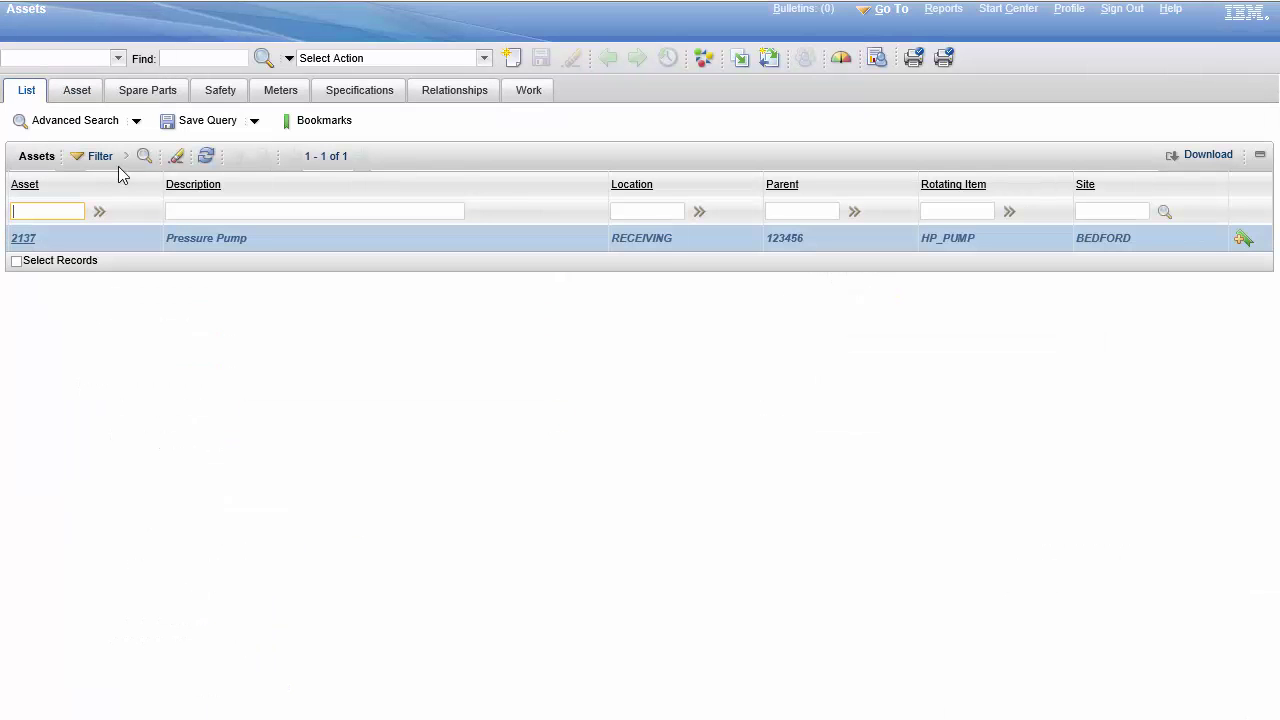
pyautogui.click(325, 120)
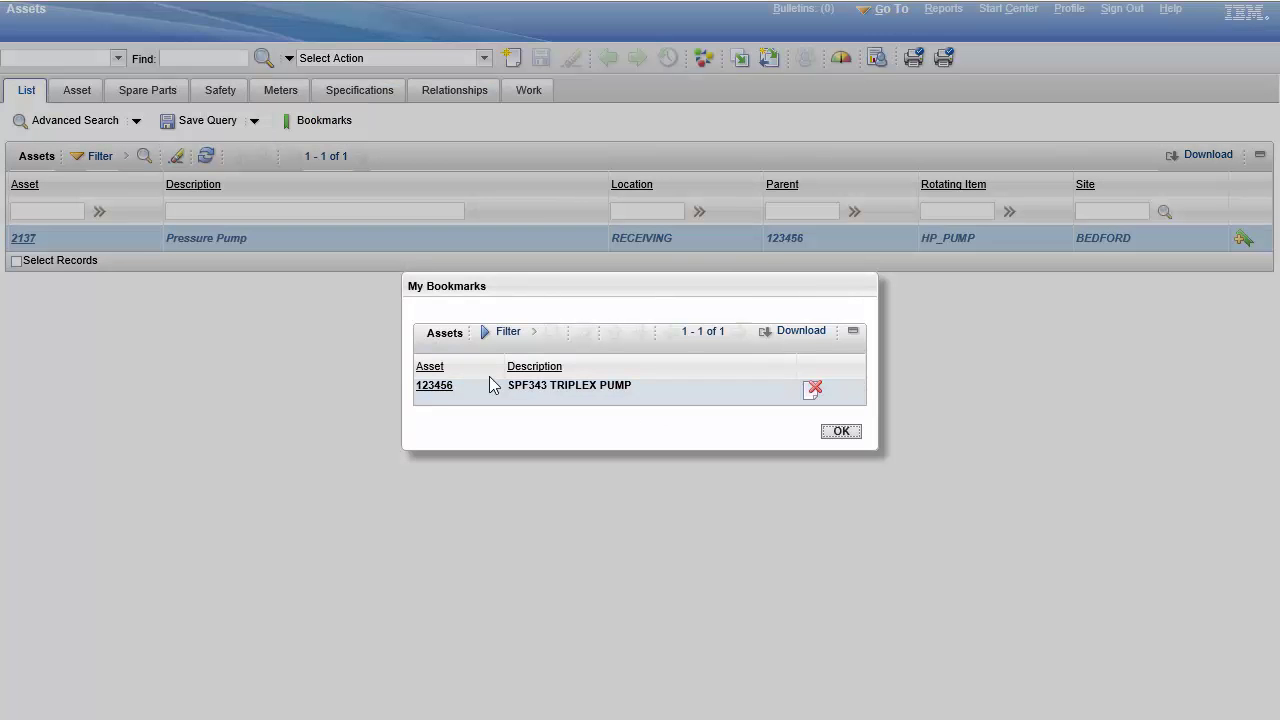
pyautogui.click(434, 387)
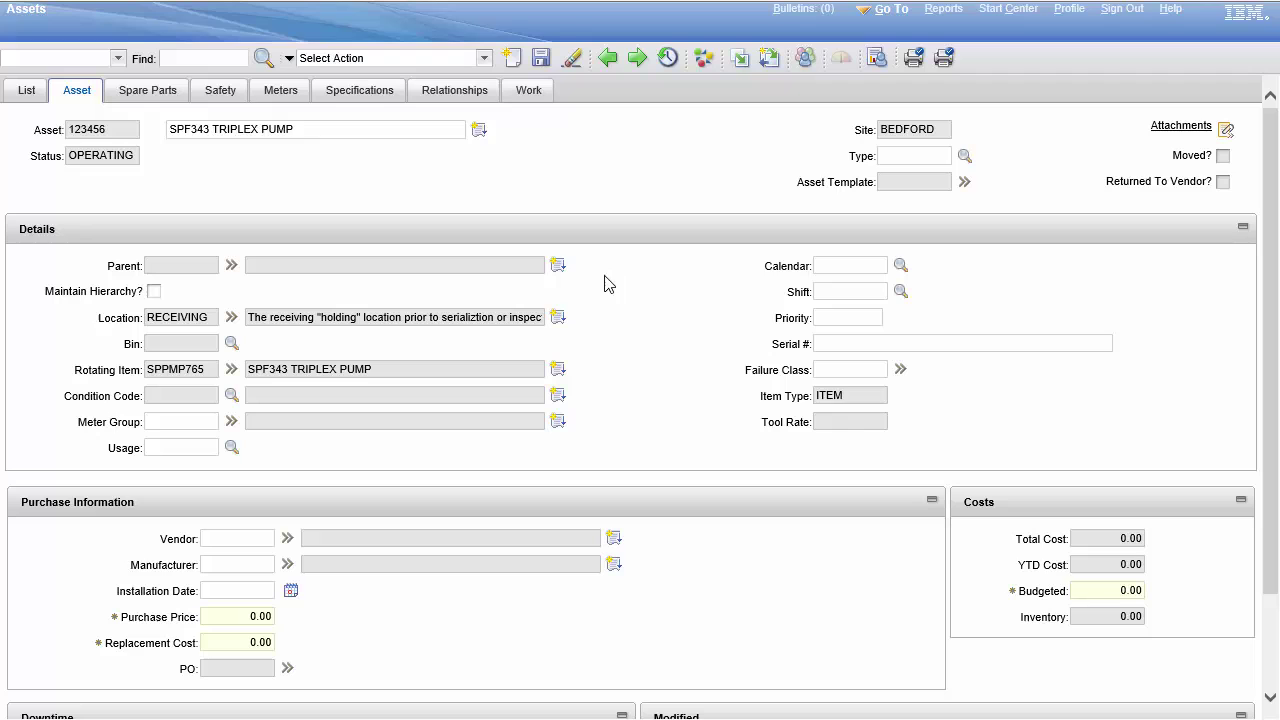
# Open Move/Modify Assets for asset 123456 and review its row's move details and target location.
pyautogui.click(739, 62)
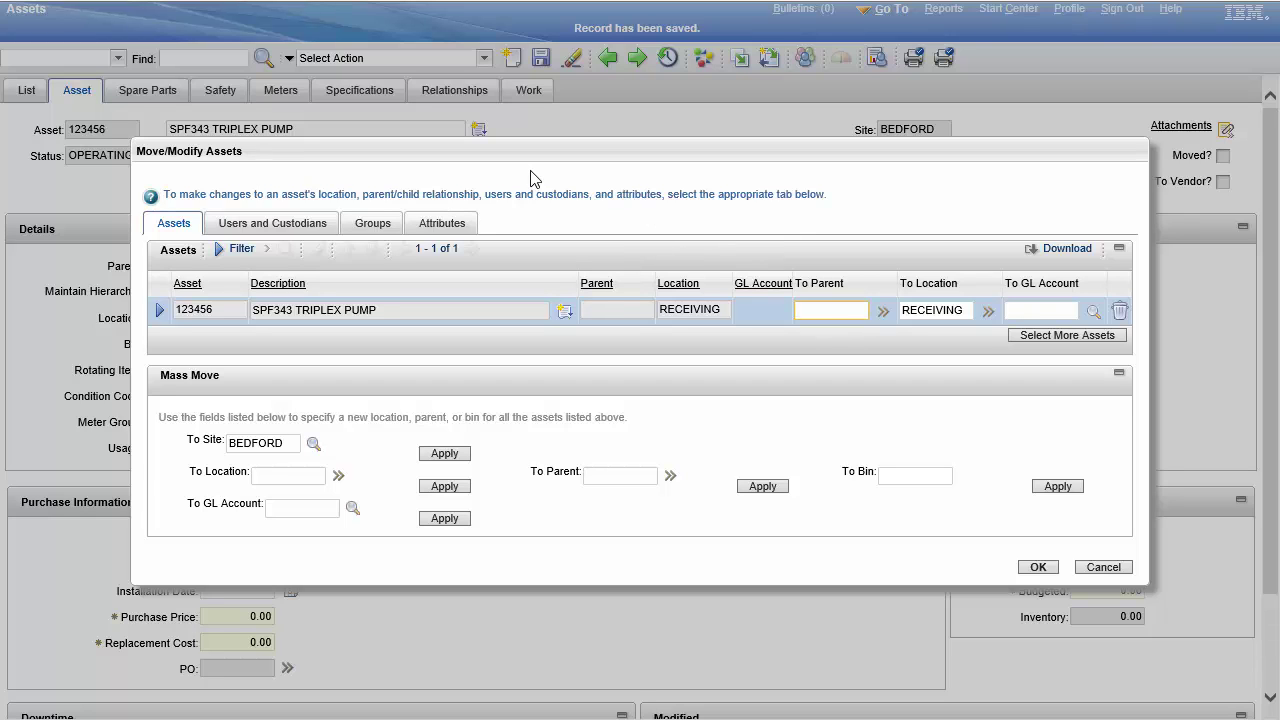
pyautogui.click(159, 310)
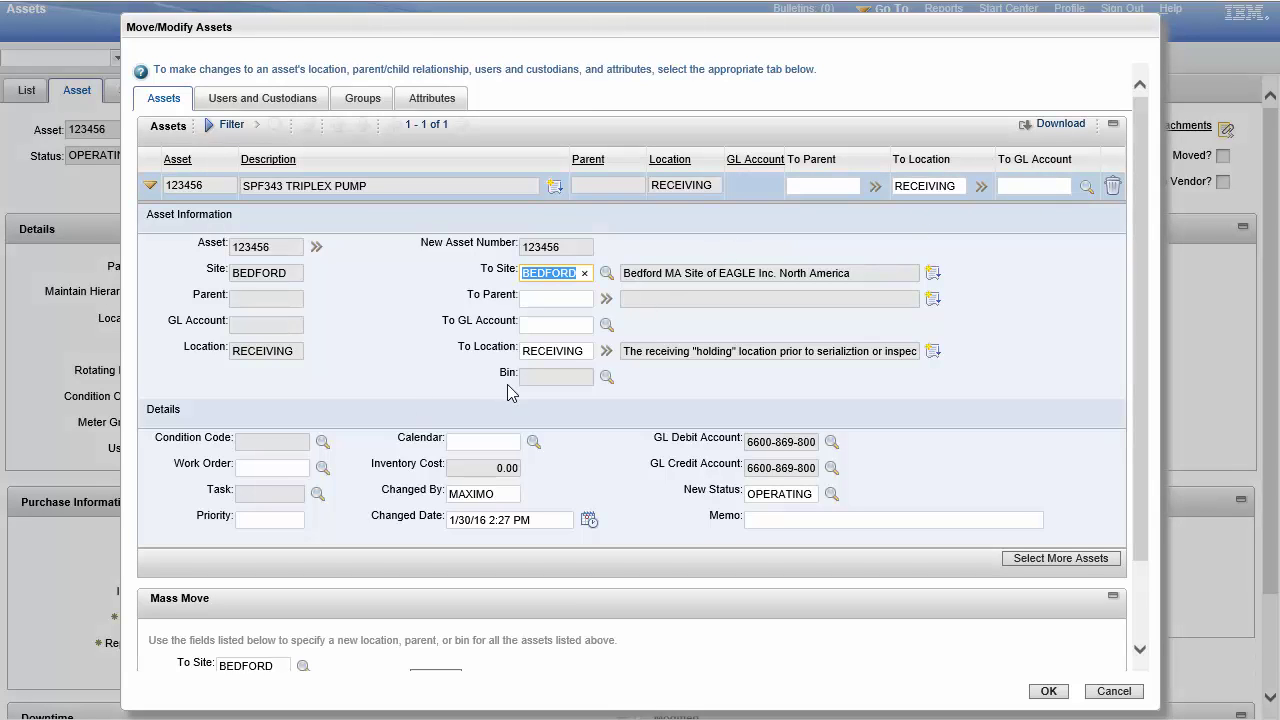
pyautogui.click(149, 186)
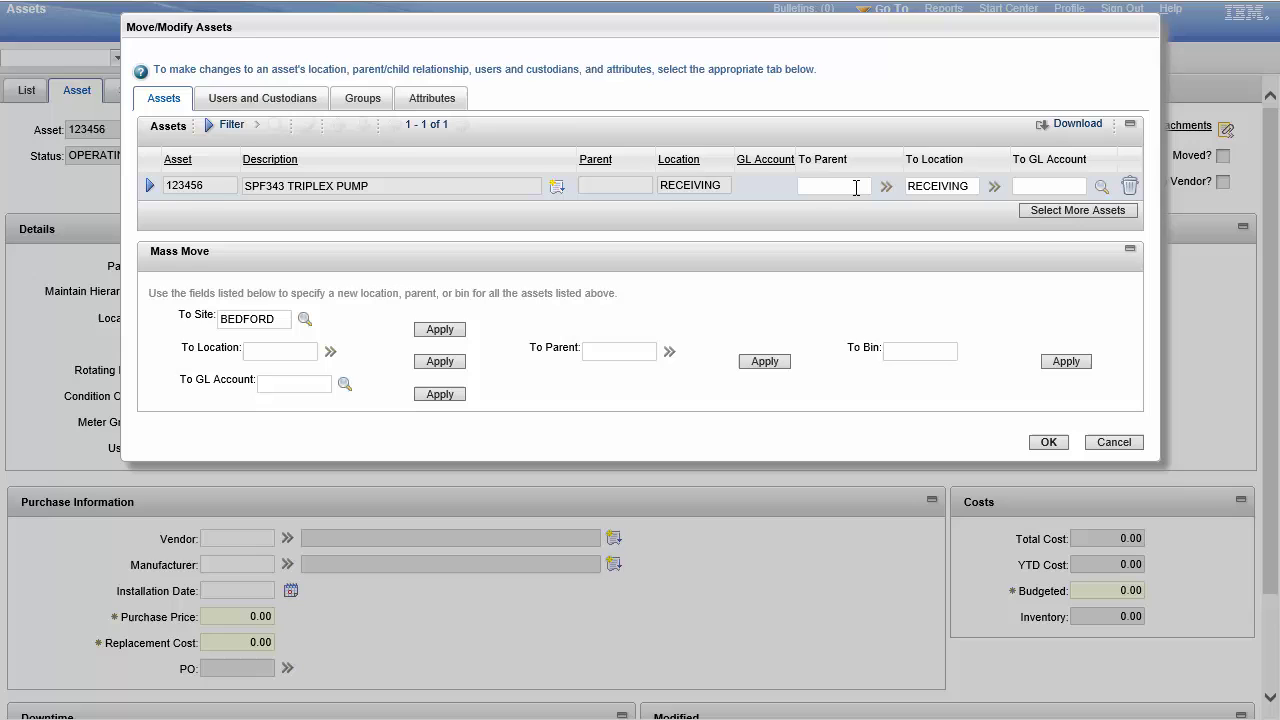
pyautogui.doubleClick(962, 186)
pyautogui.click(986, 185)
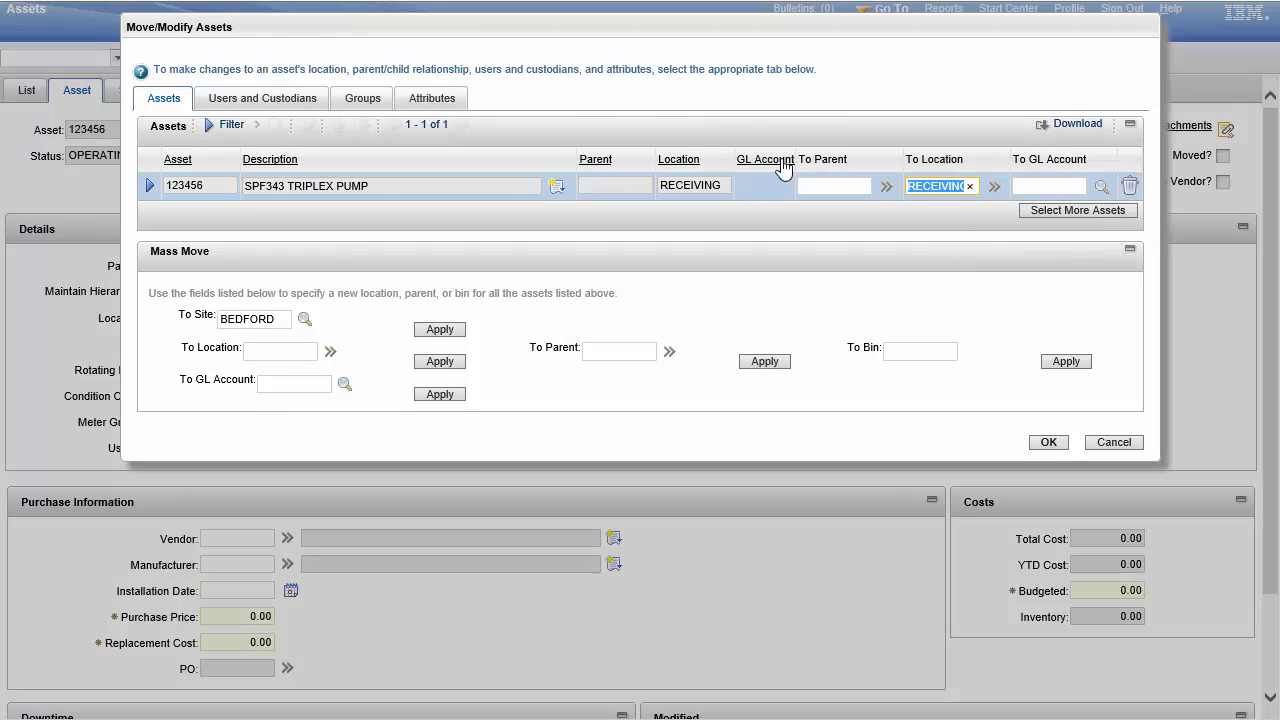
pyautogui.click(627, 100)
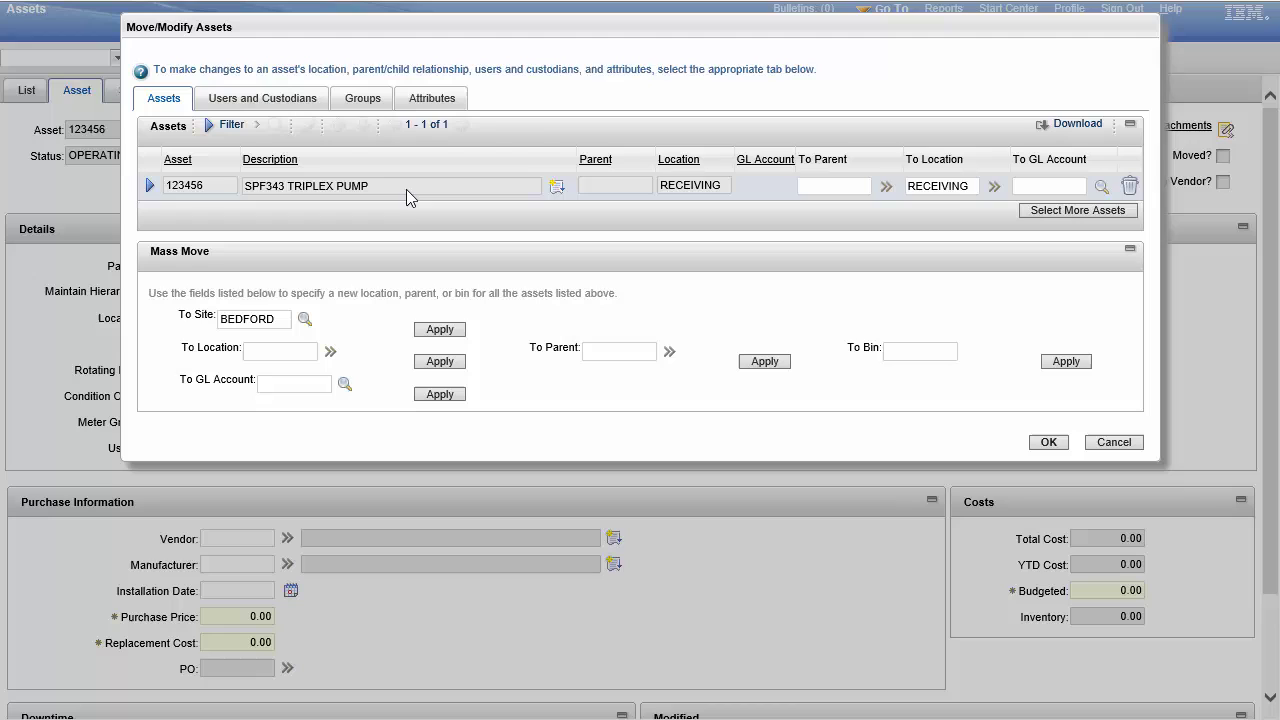
# Under Users and Custodians, choose a person for the Modify All entry from the person lookup.
pyautogui.click(256, 104)
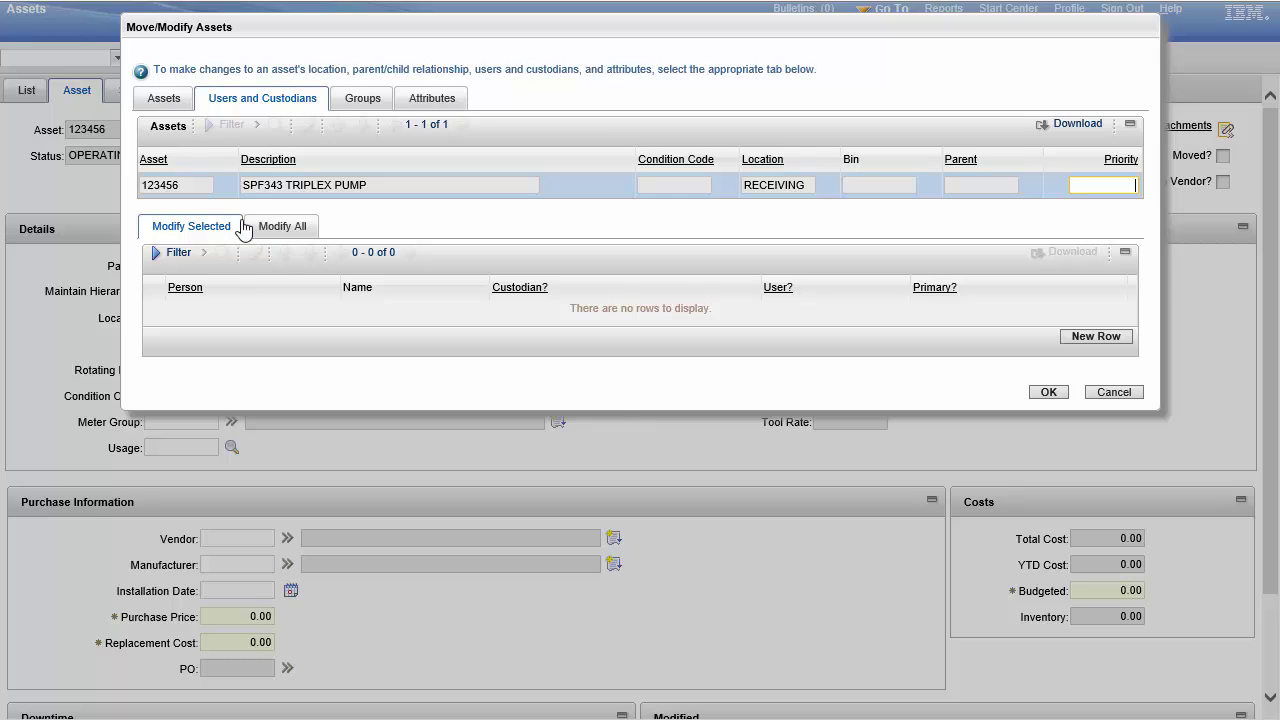
pyautogui.click(180, 193)
pyautogui.click(299, 227)
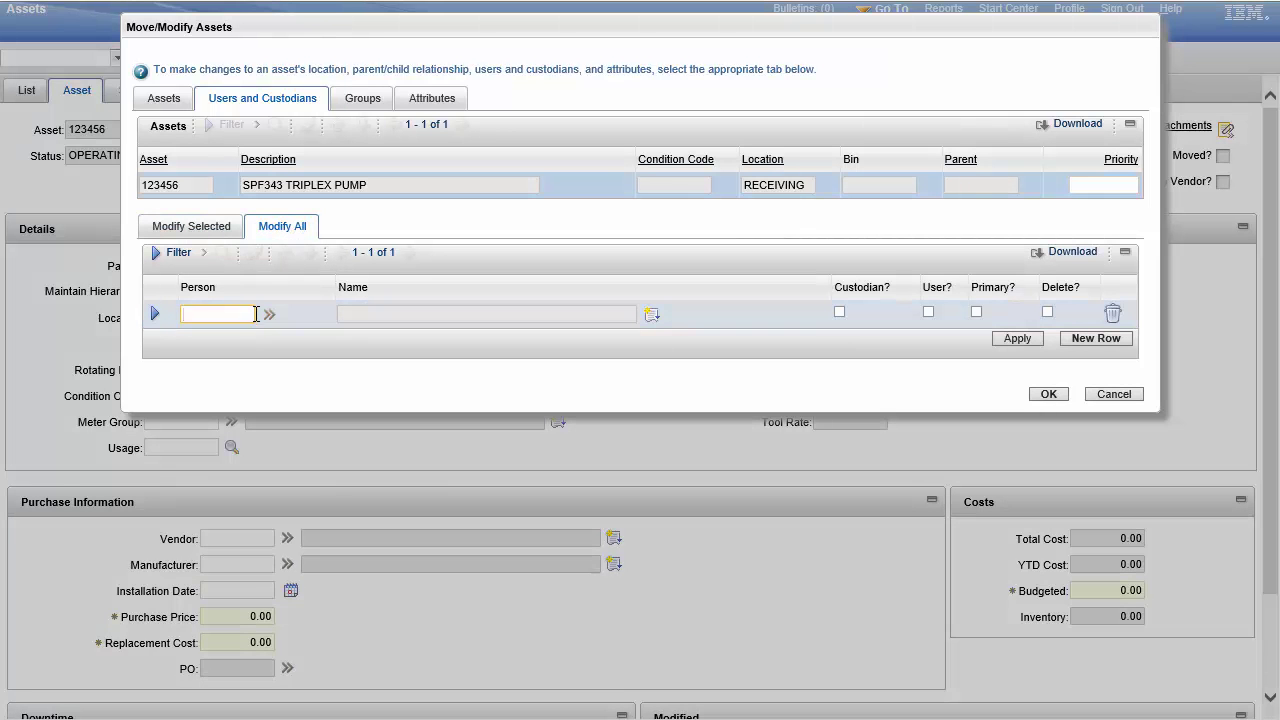
pyautogui.click(268, 316)
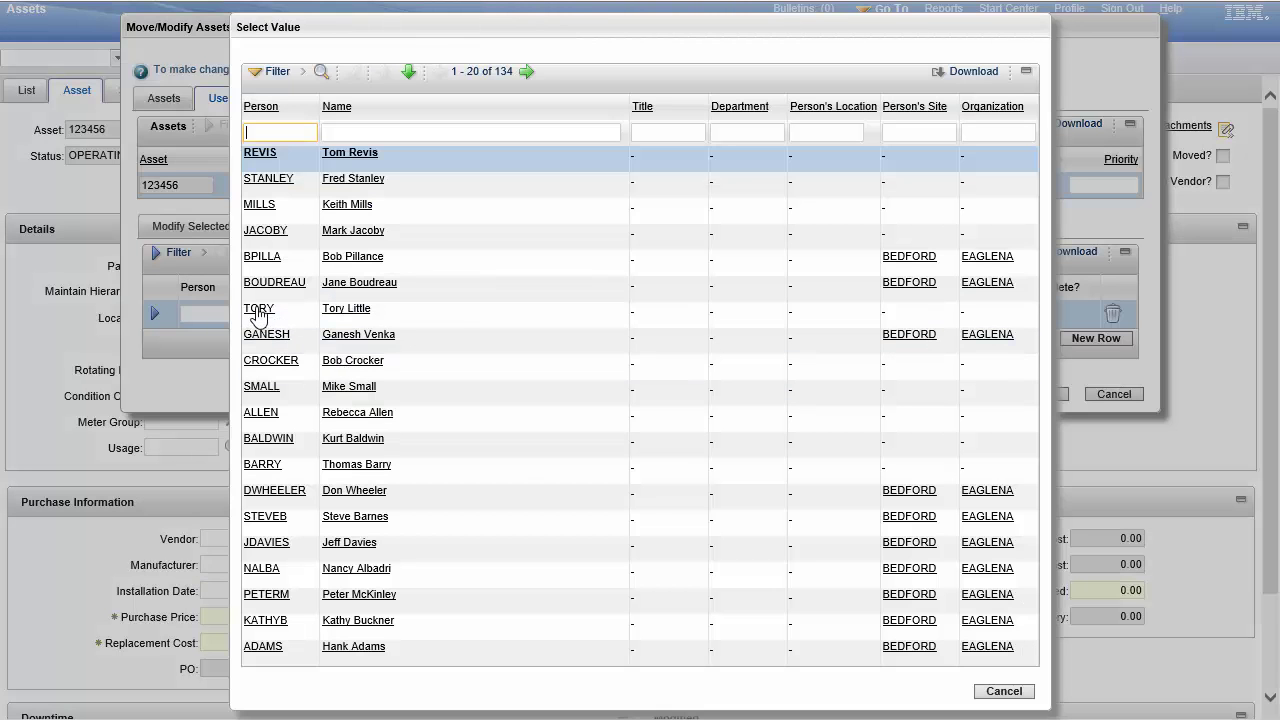
pyautogui.click(258, 310)
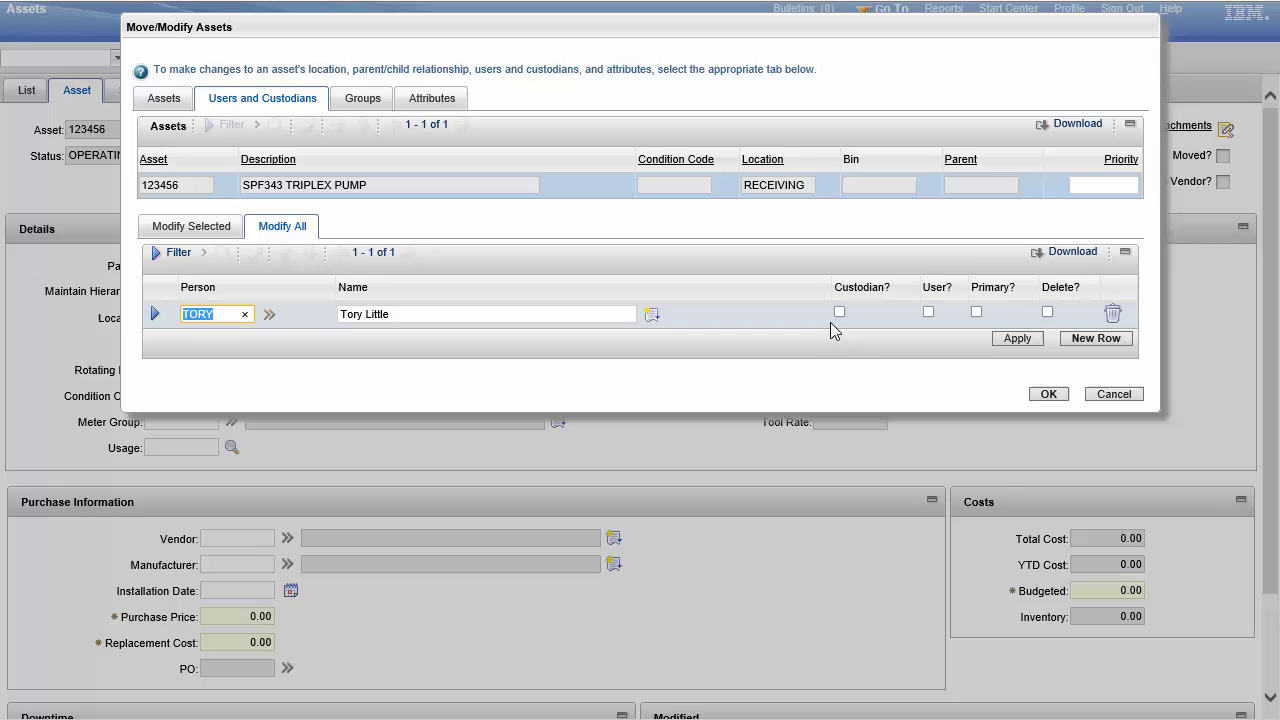
# Mark the chosen person as custodian, user and primary, and set the asset's priority to 2.
pyautogui.click(839, 312)
pyautogui.click(928, 312)
pyautogui.click(977, 312)
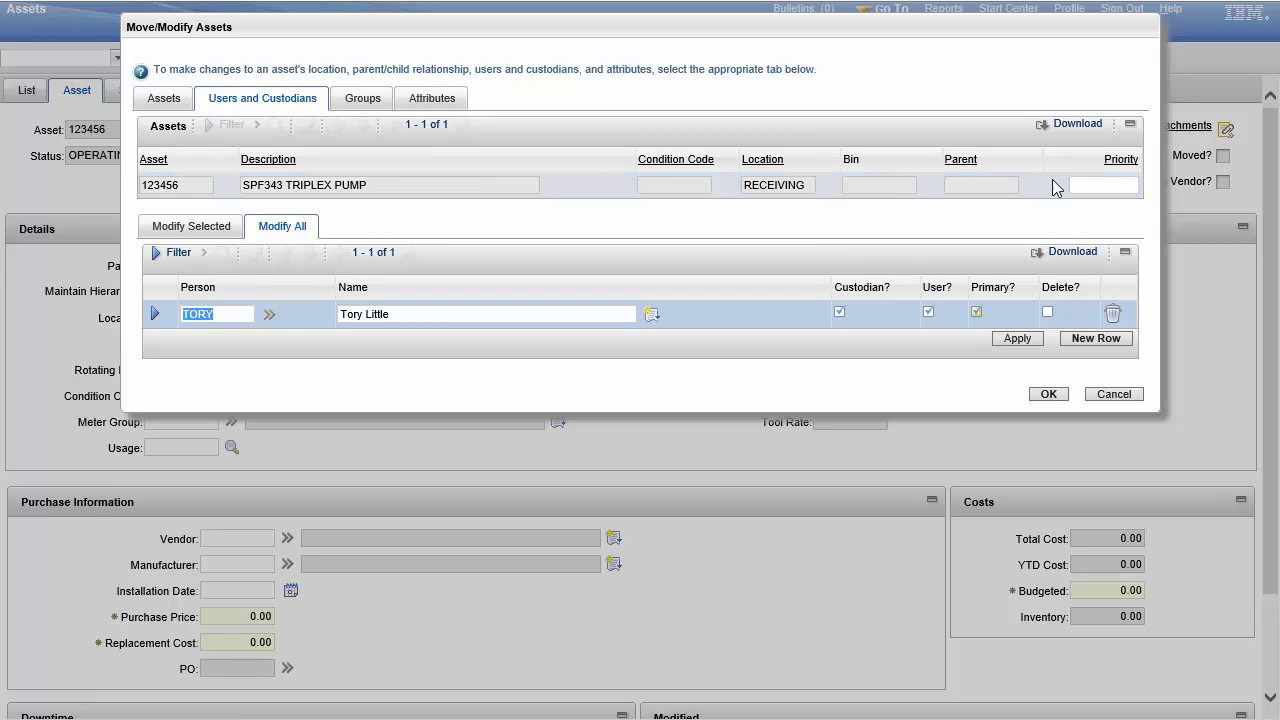
pyautogui.click(1102, 184)
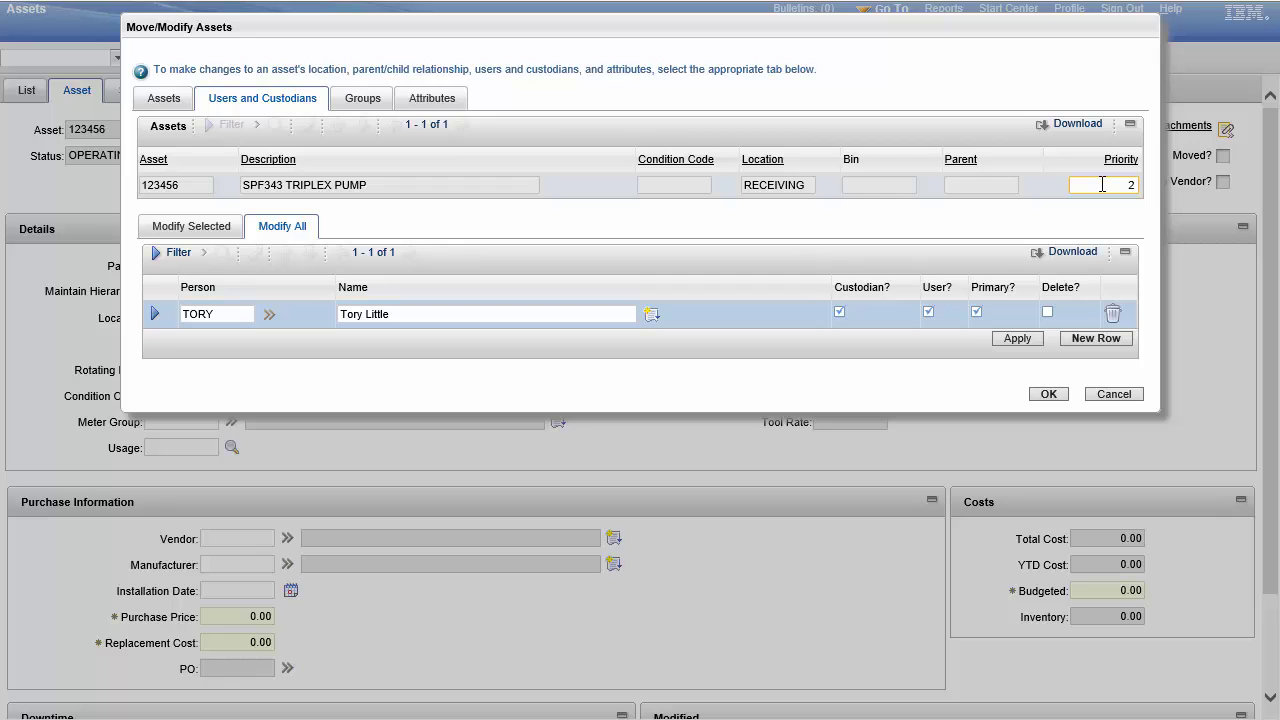
# Examine the person group options for modifying all listed assets.
pyautogui.click(349, 100)
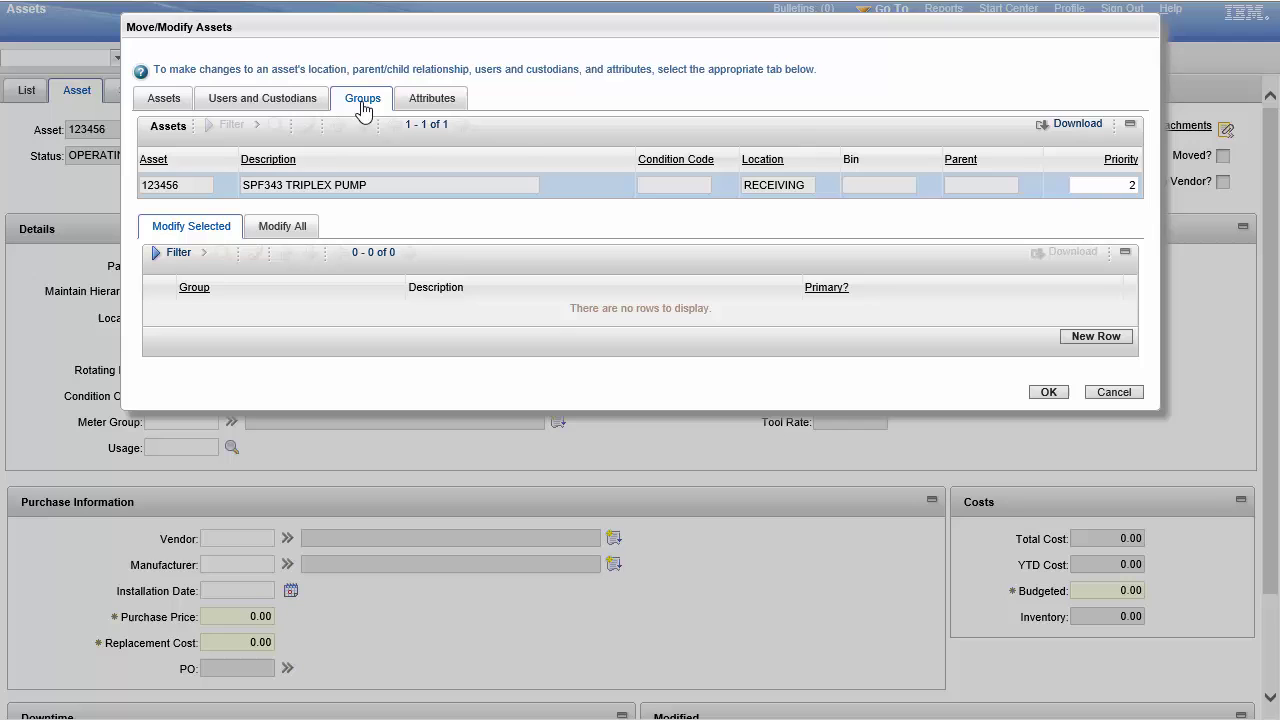
pyautogui.click(284, 230)
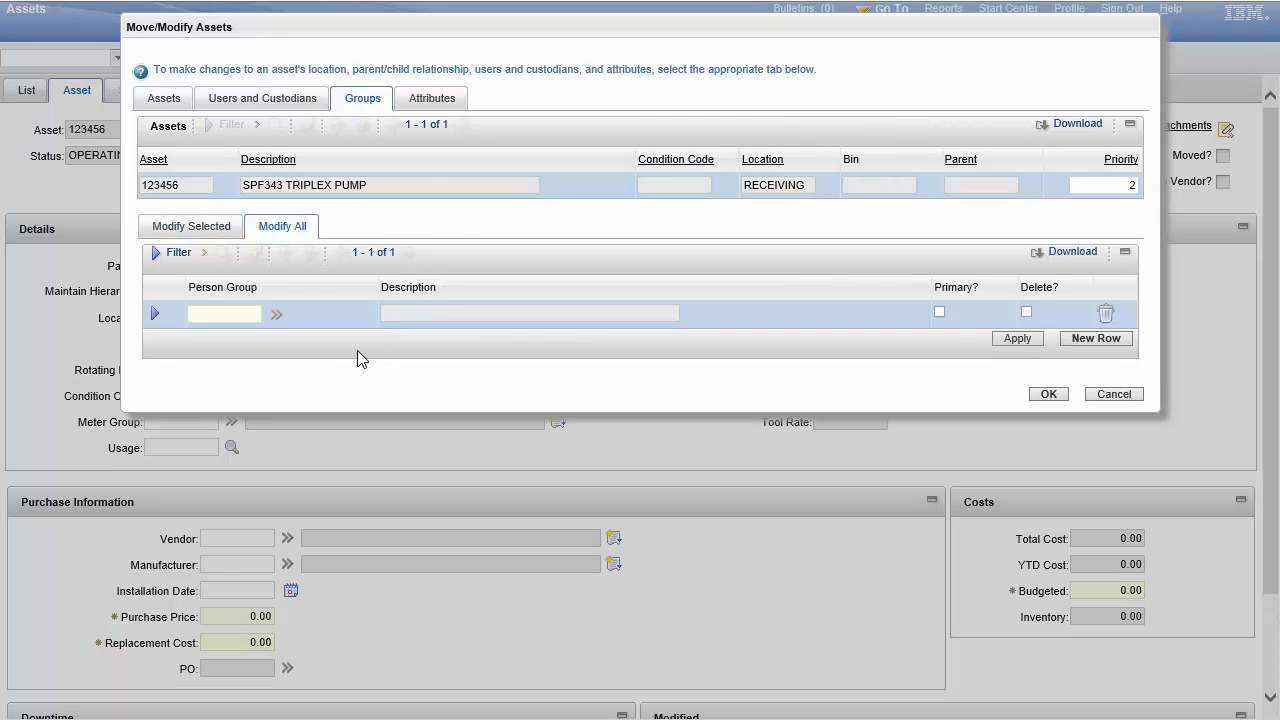
pyautogui.click(276, 315)
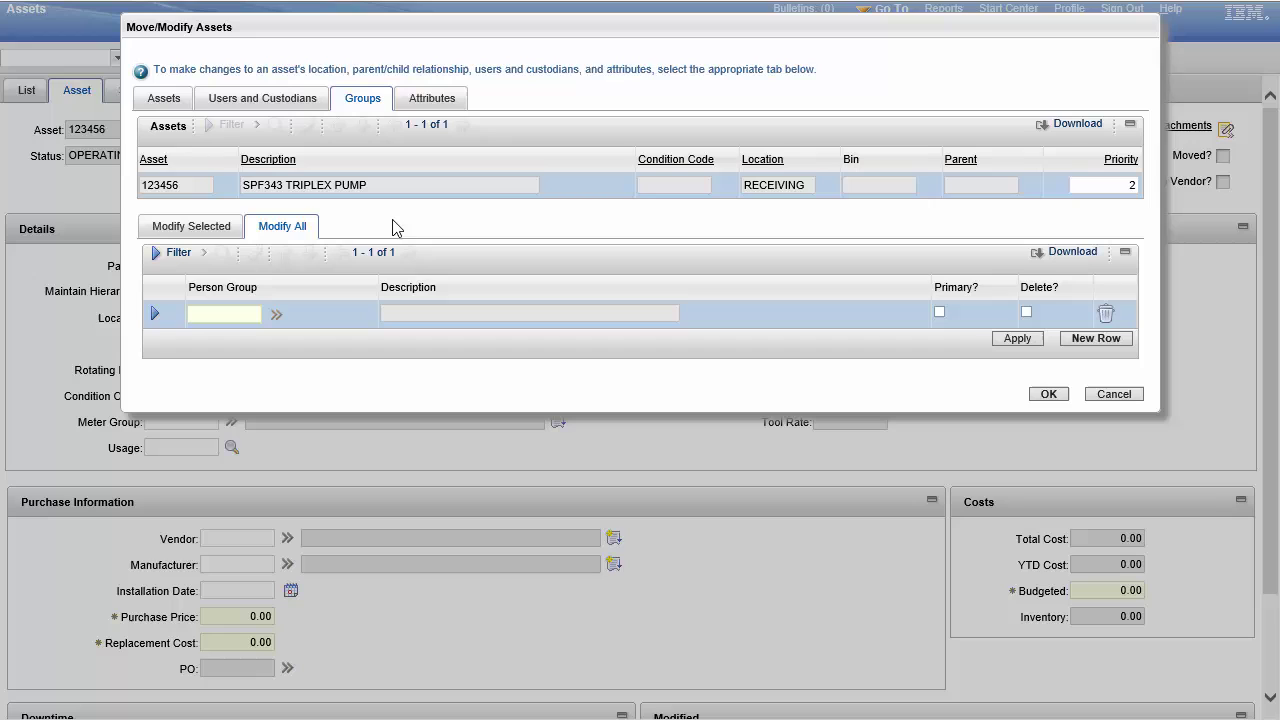
# Browse the attributes available for the Modify All entry through the third page, and close the lookup without choosing one.
pyautogui.click(450, 101)
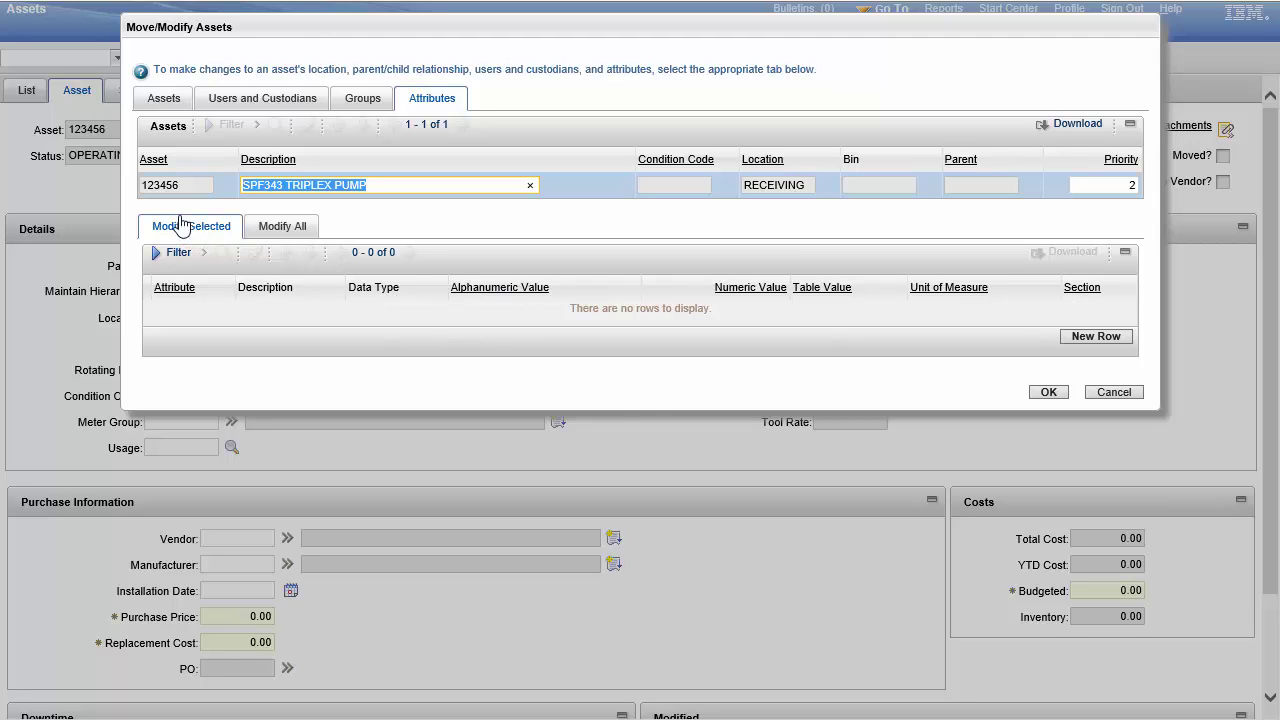
pyautogui.click(282, 226)
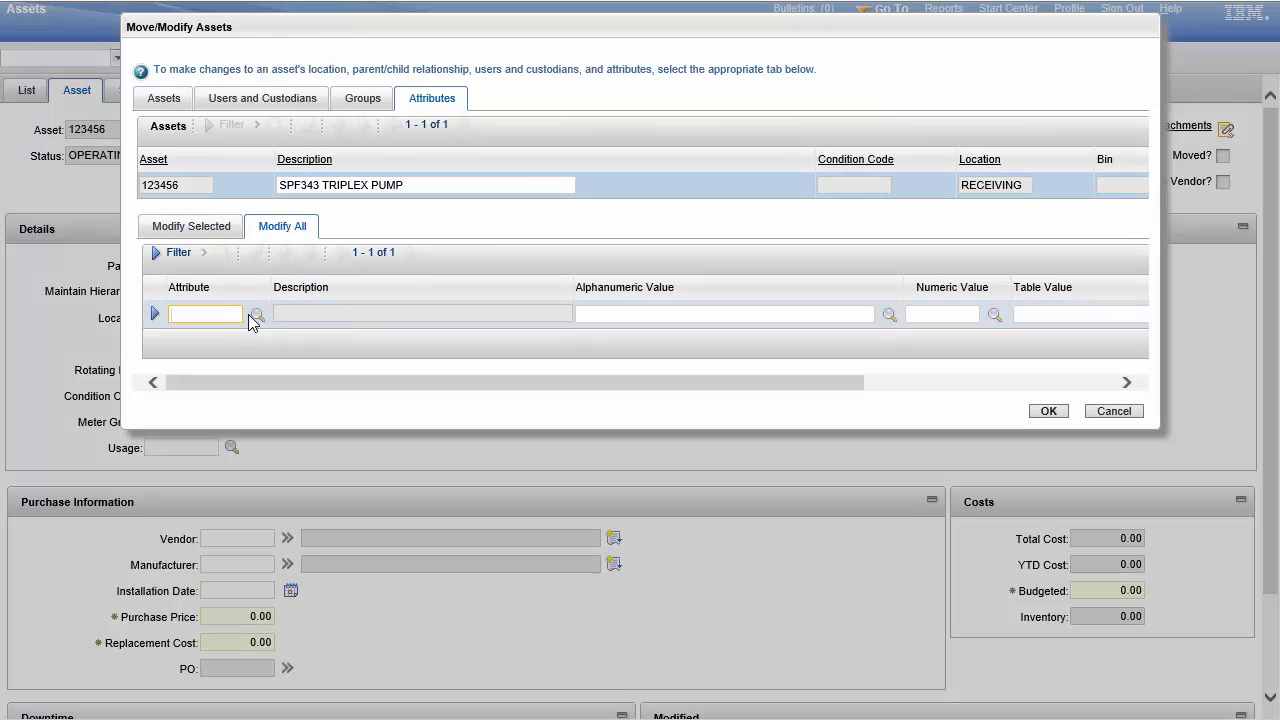
pyautogui.click(257, 315)
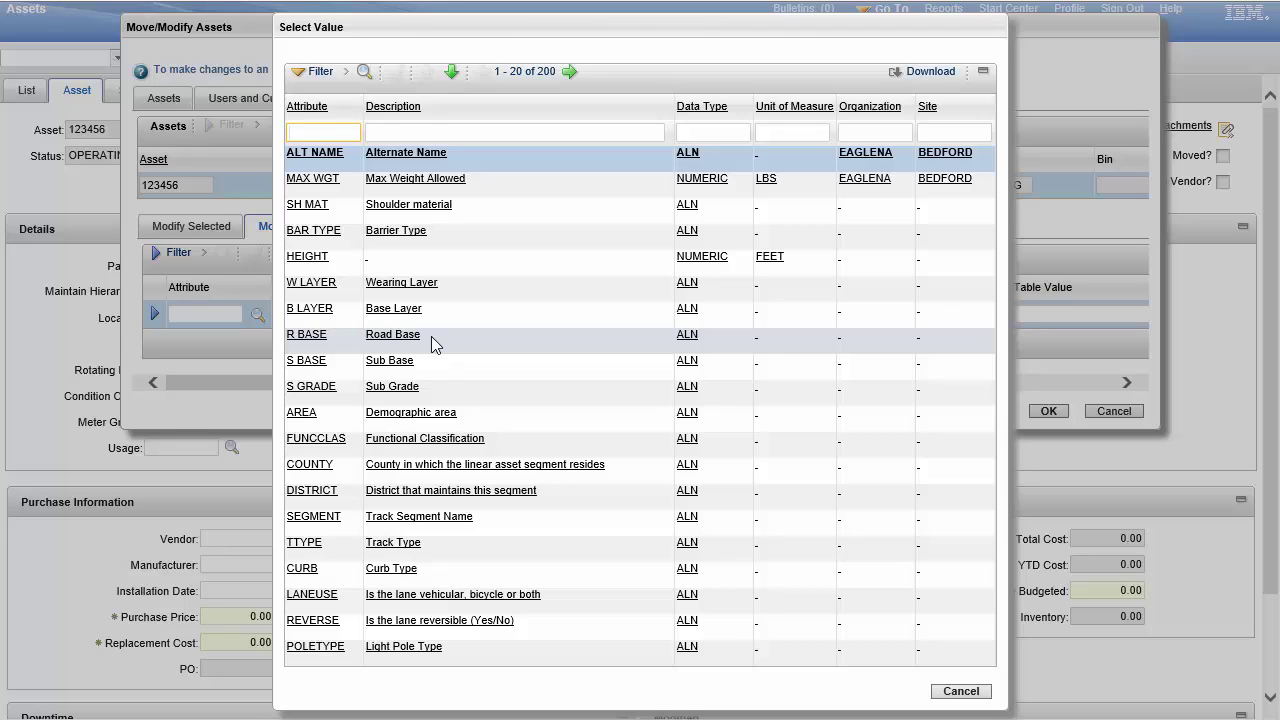
pyautogui.moveTo(326, 318); pyautogui.dragTo(328, 320)
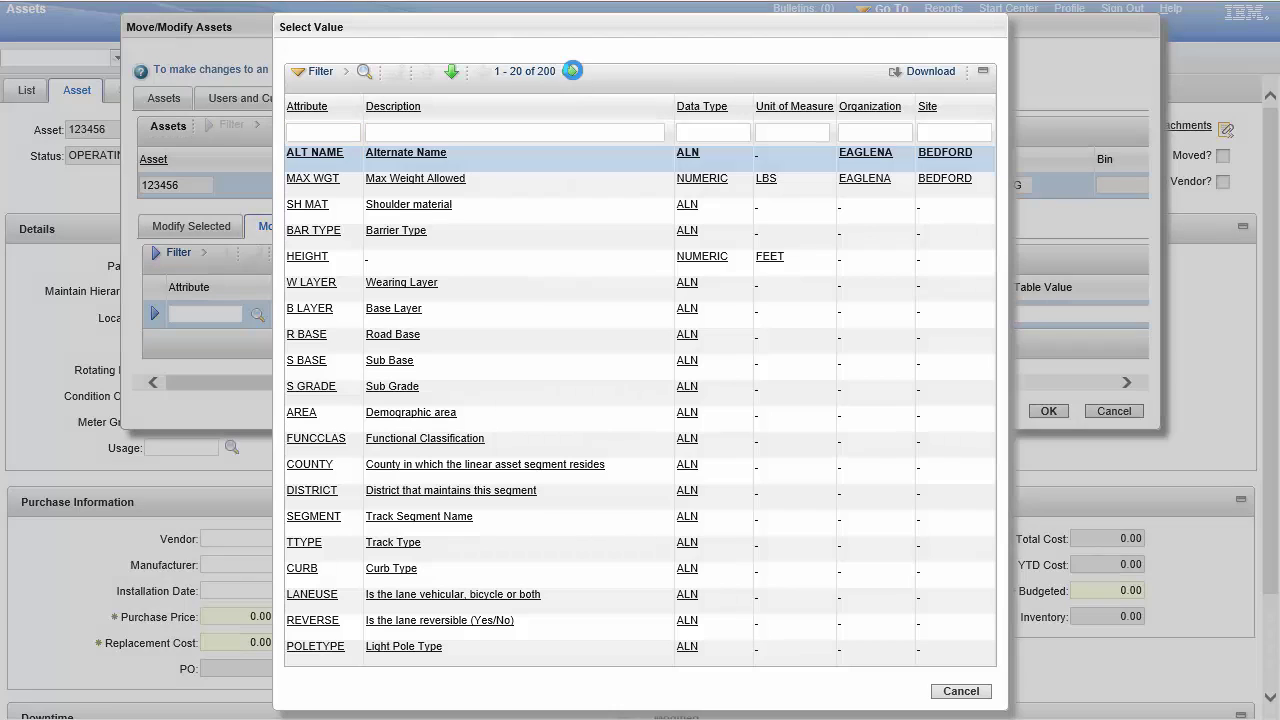
pyautogui.click(572, 70)
pyautogui.click(575, 72)
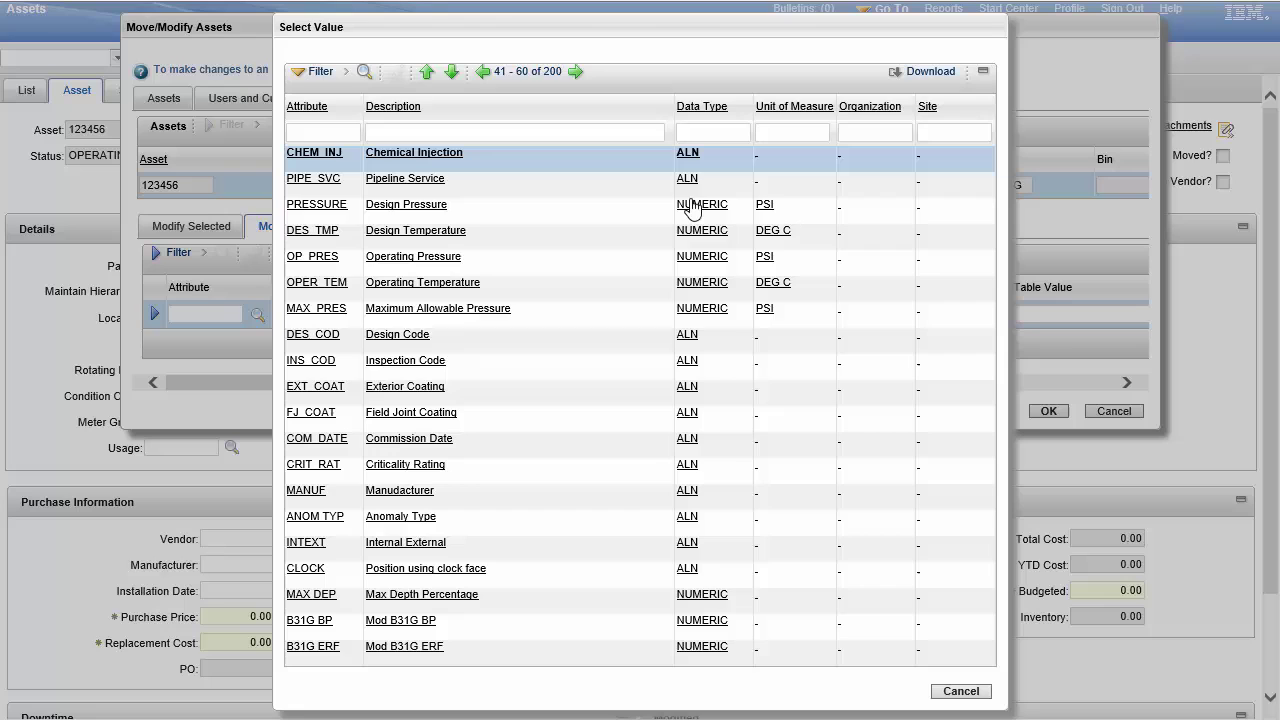
pyautogui.click(960, 691)
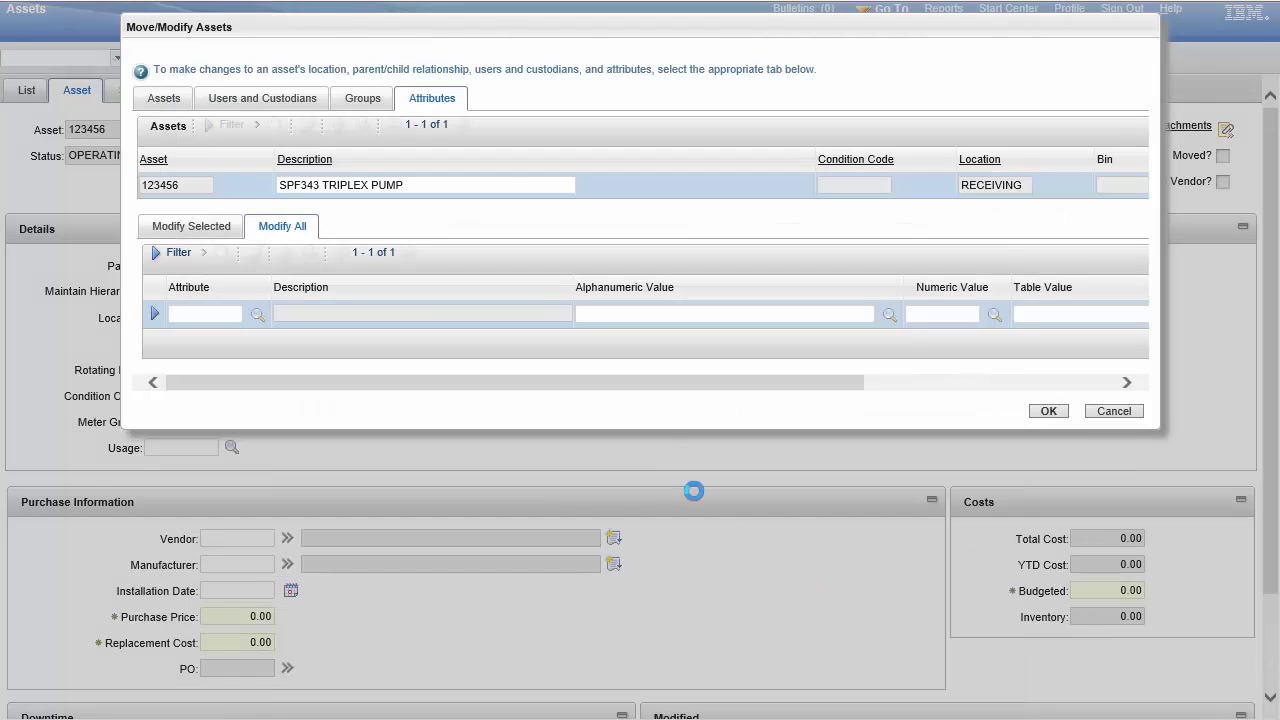
# Review asset 123456's detailed move information, including its priority and the Mass Move fields, and collapse the details.
pyautogui.click(172, 97)
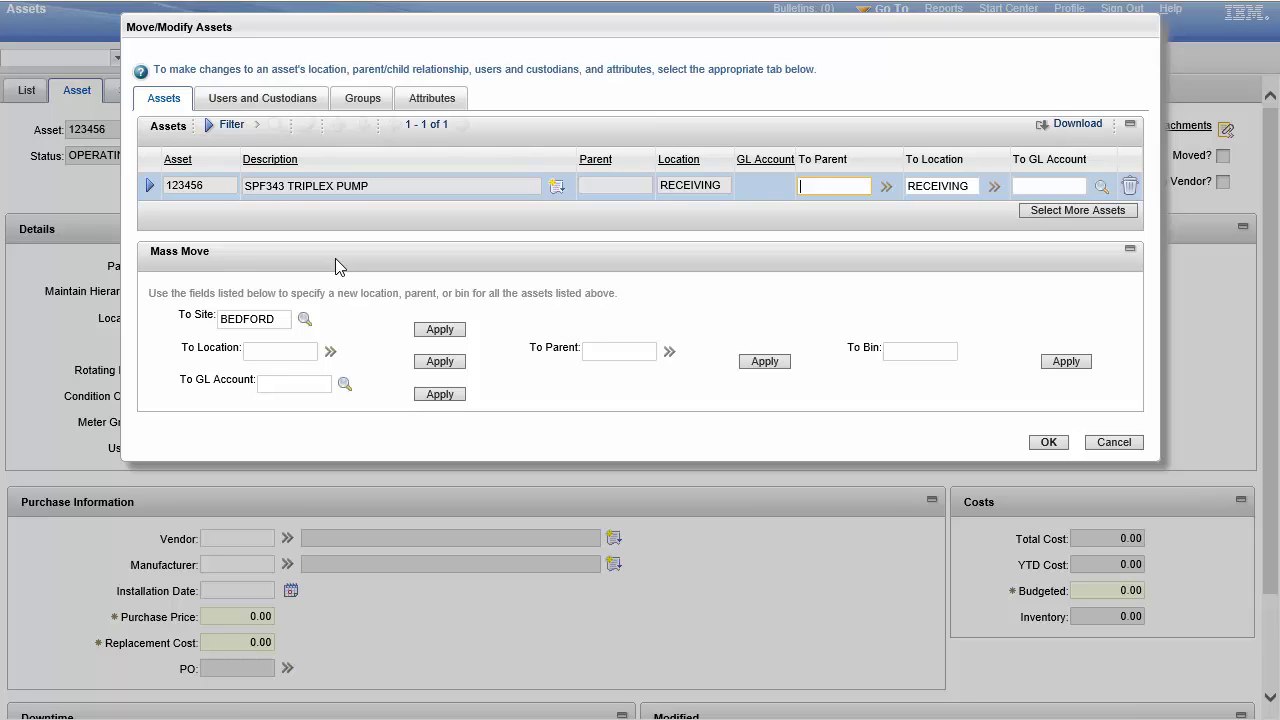
pyautogui.click(150, 187)
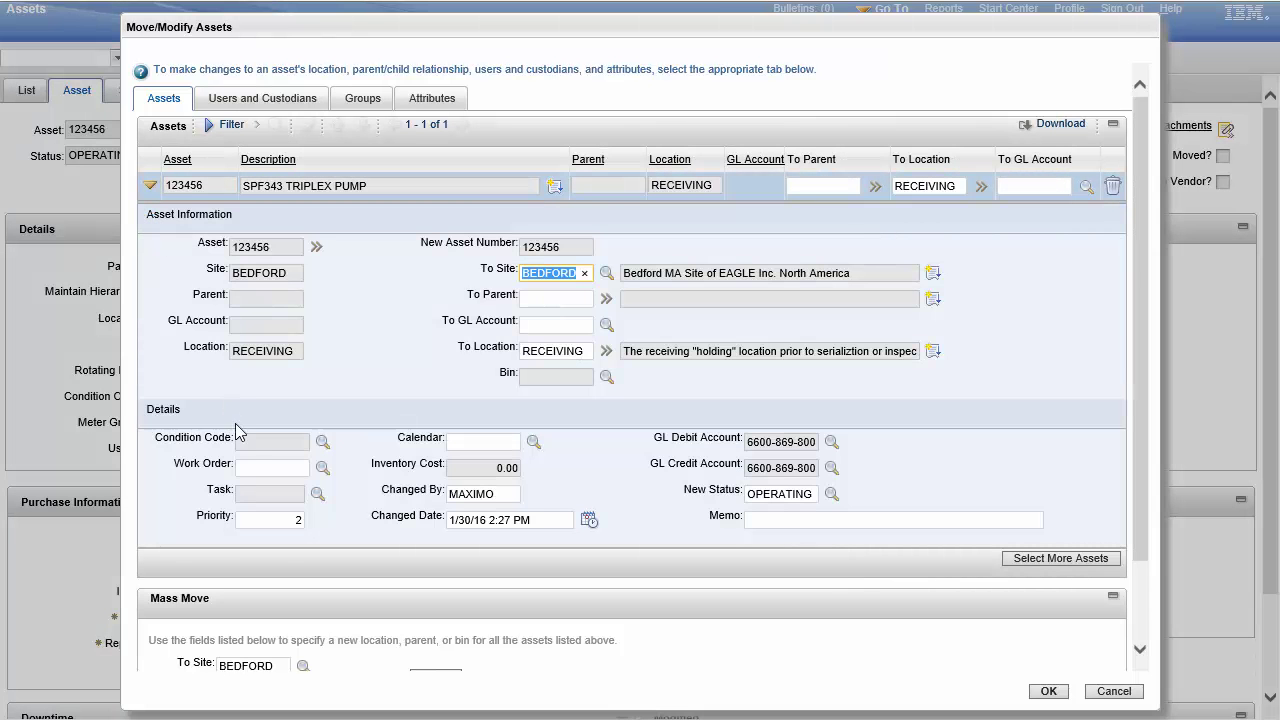
pyautogui.scroll(-3, 320, 475)
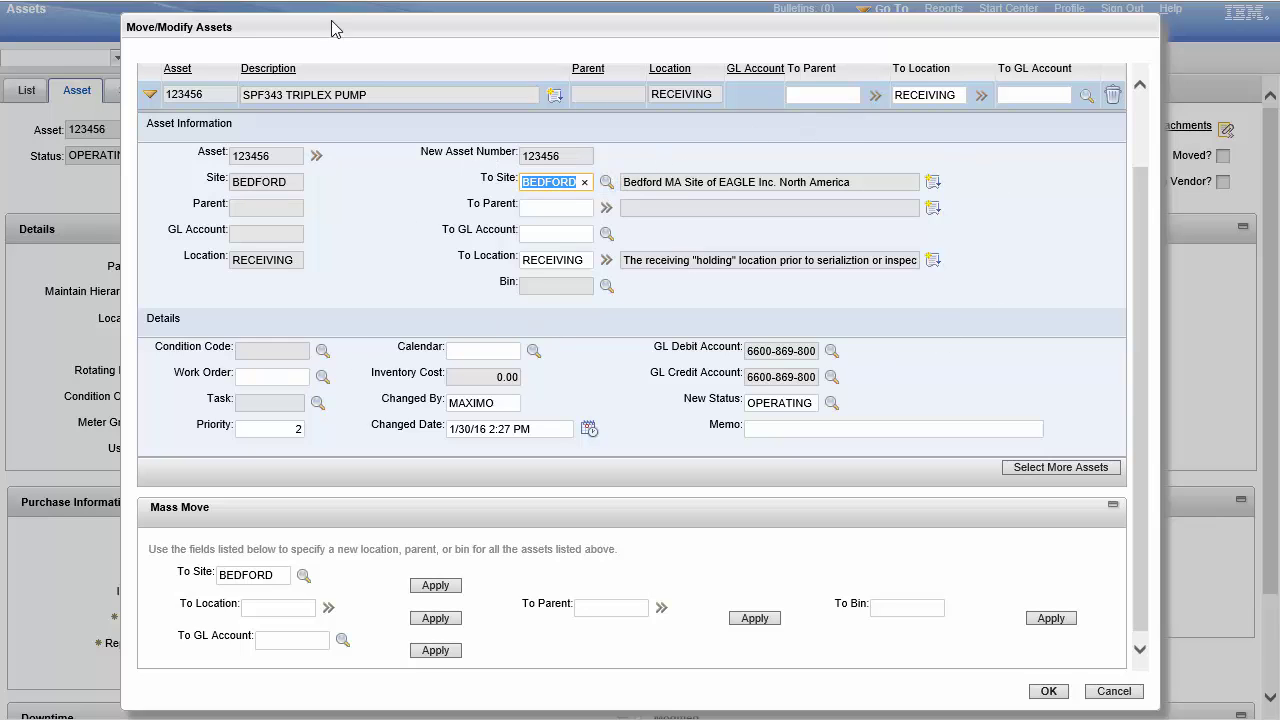
pyautogui.click(152, 96)
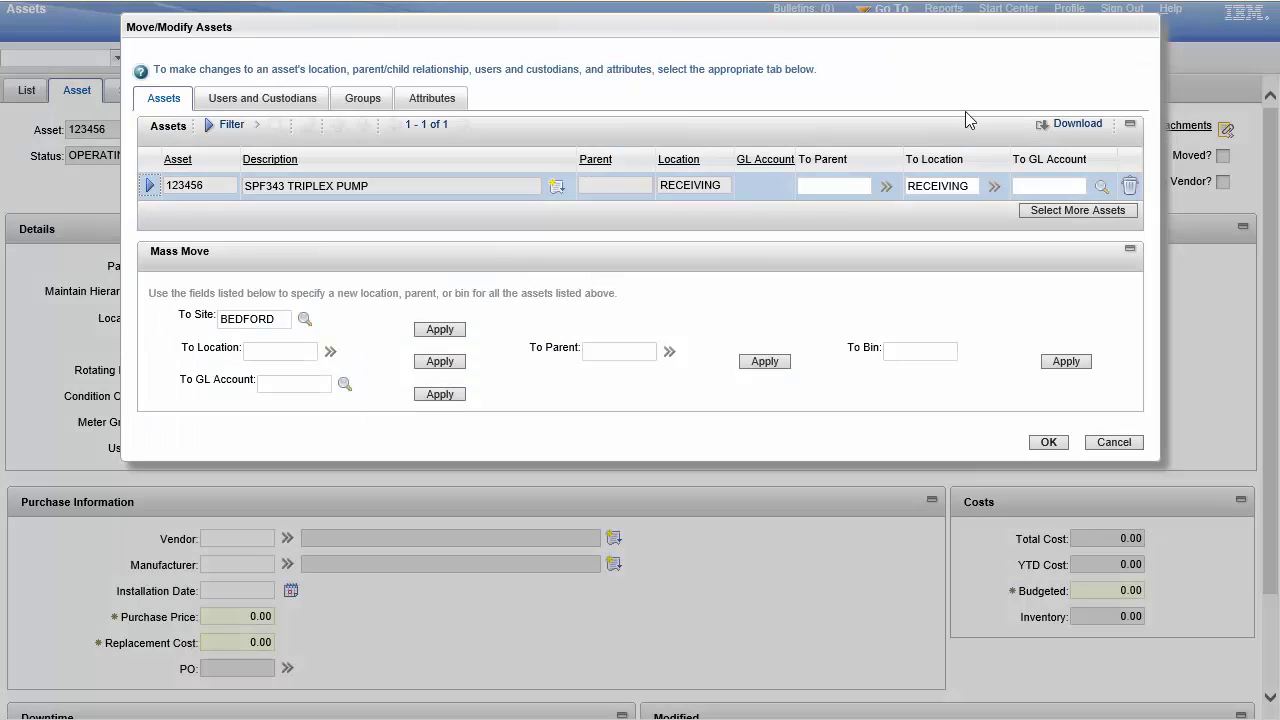
# Filter the Mass Move destination lookup by location type "oper" and choose W540 as the To Location.
pyautogui.click(330, 351)
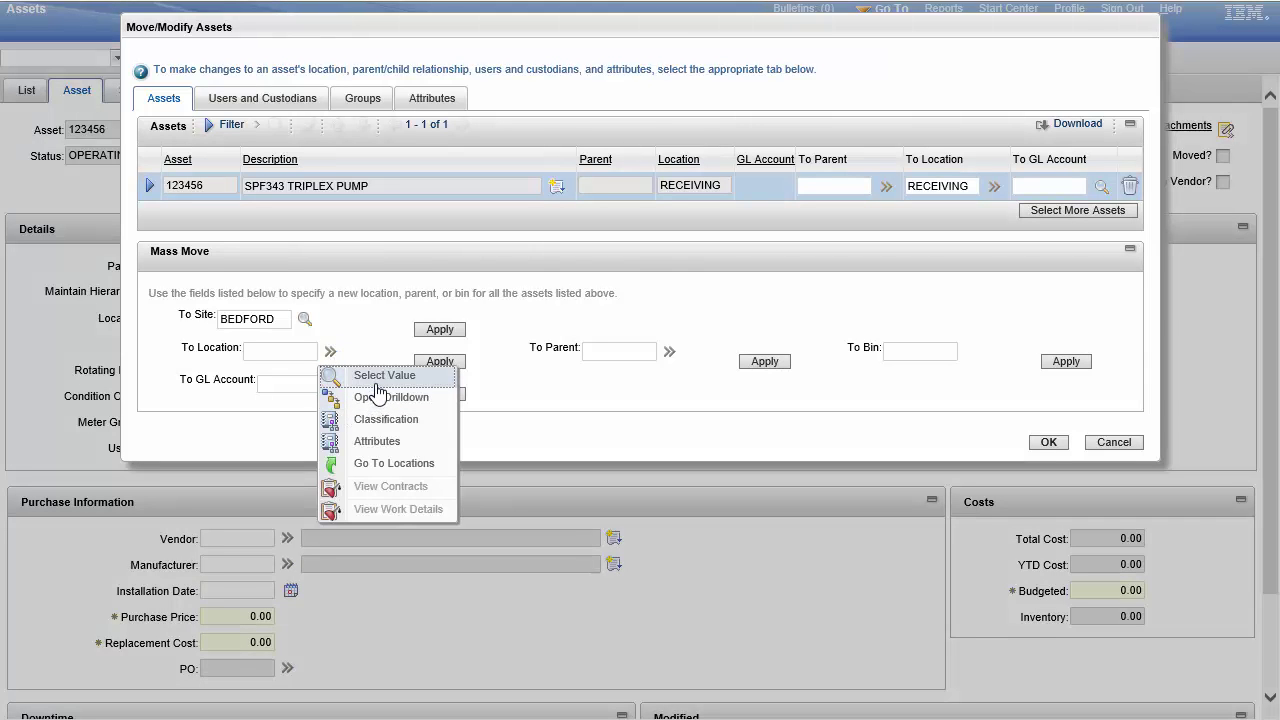
pyautogui.click(377, 380)
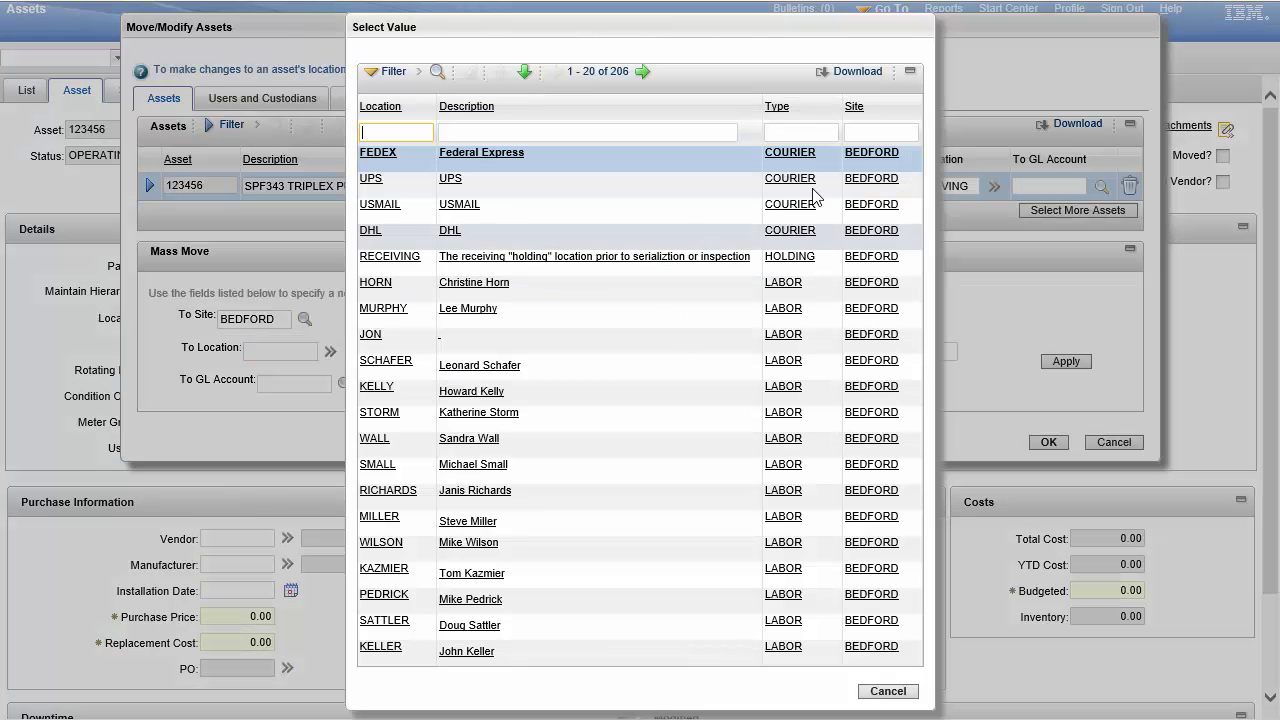
pyautogui.click(786, 132)
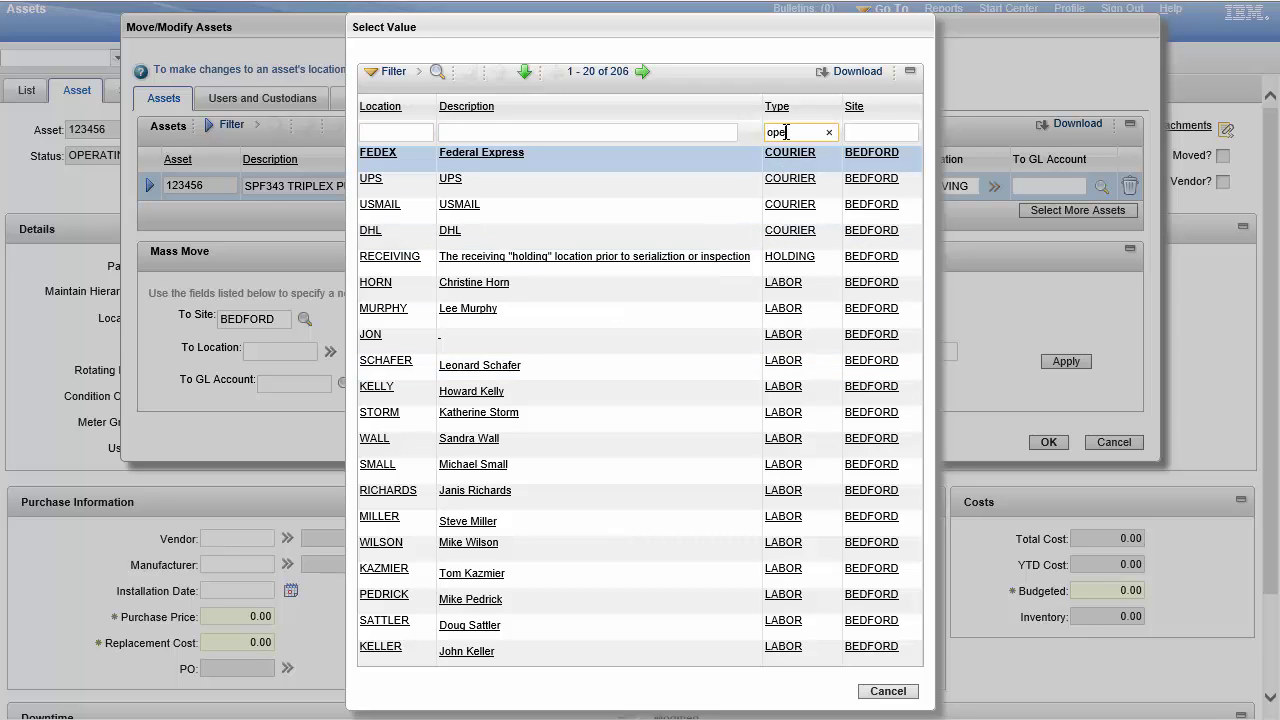
pyautogui.write('ope')
pyautogui.press('Return')
pyautogui.write('r')
pyautogui.press('Return')
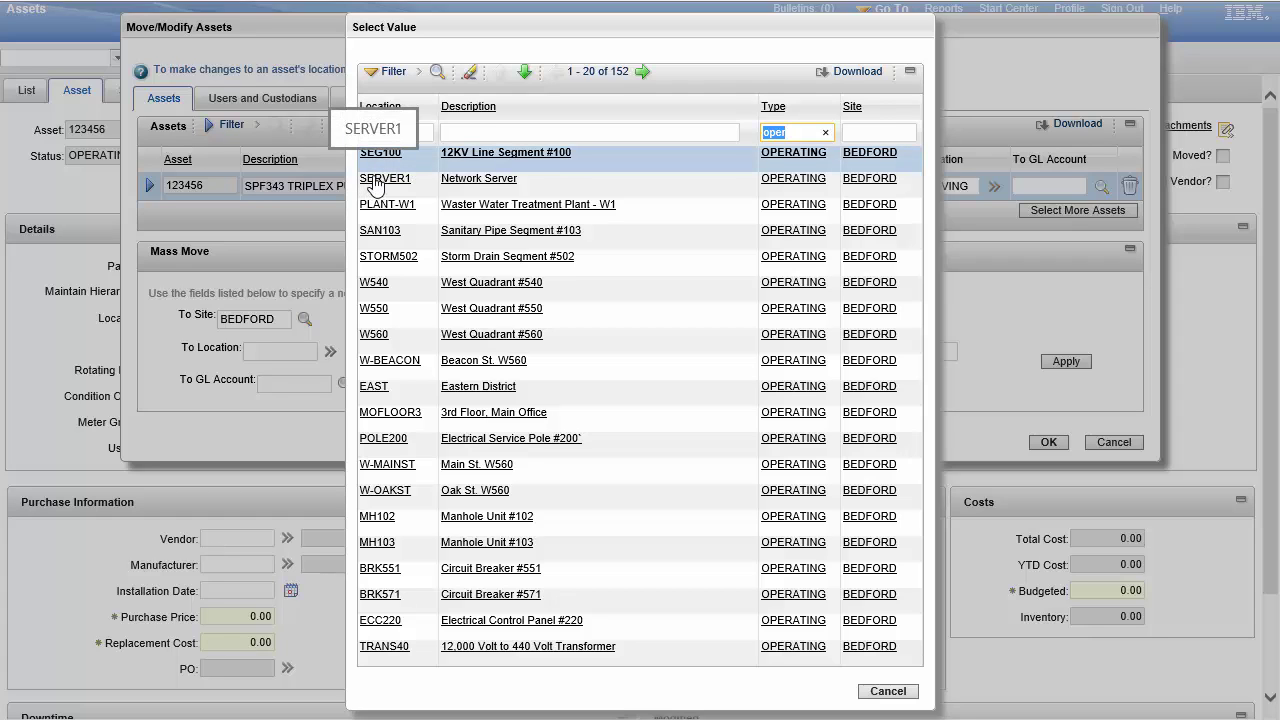
pyautogui.click(373, 289)
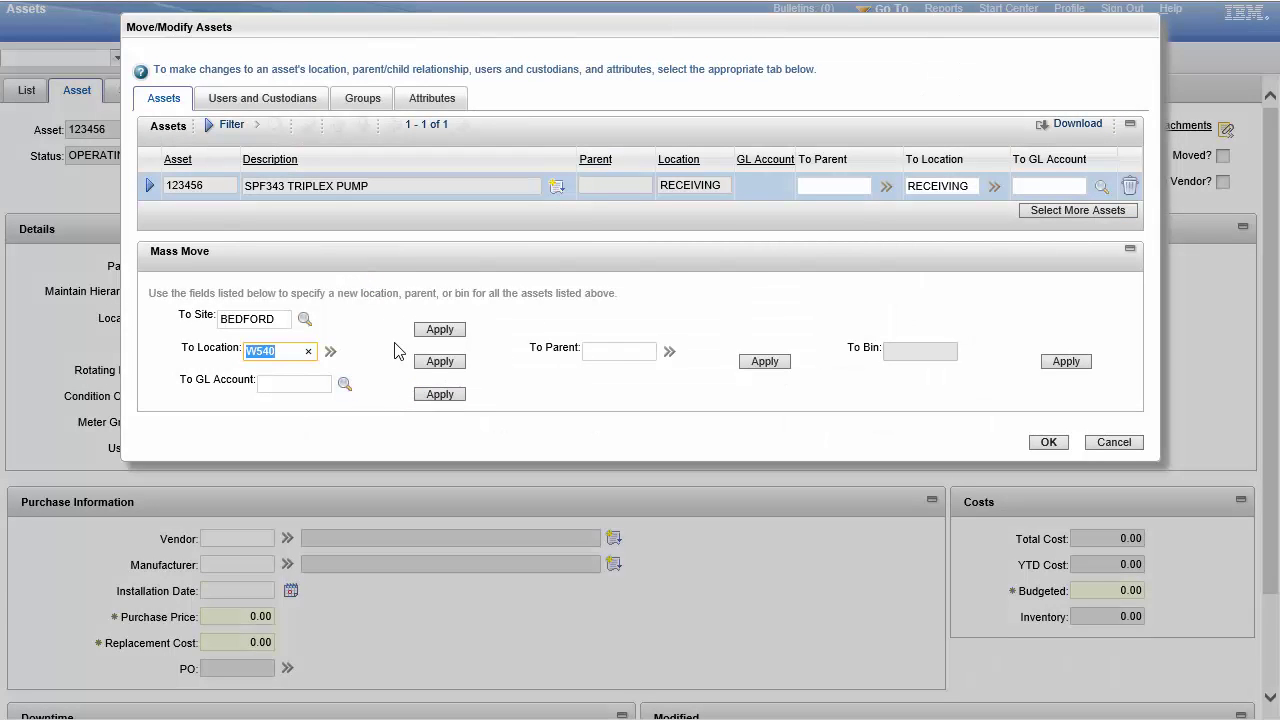
# Apply location W540 to the listed asset, submit the move and dismiss the system message.
pyautogui.click(440, 361)
pyautogui.click(438, 360)
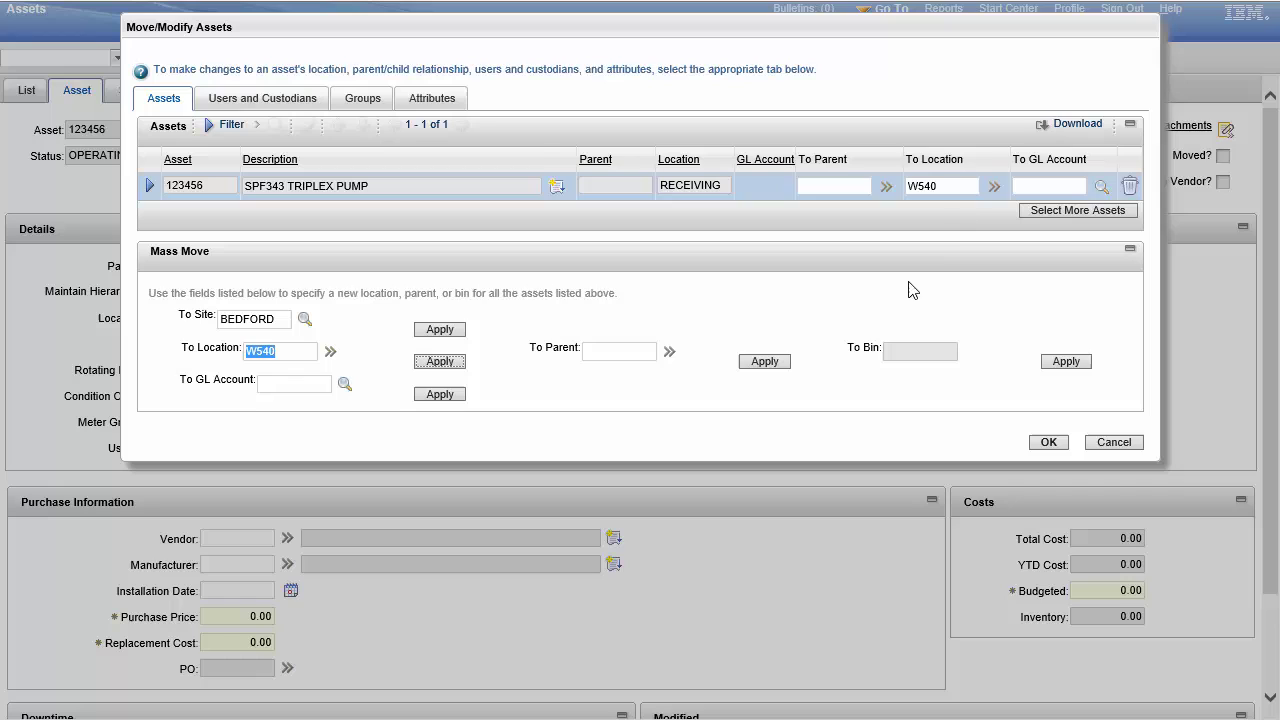
pyautogui.click(952, 188)
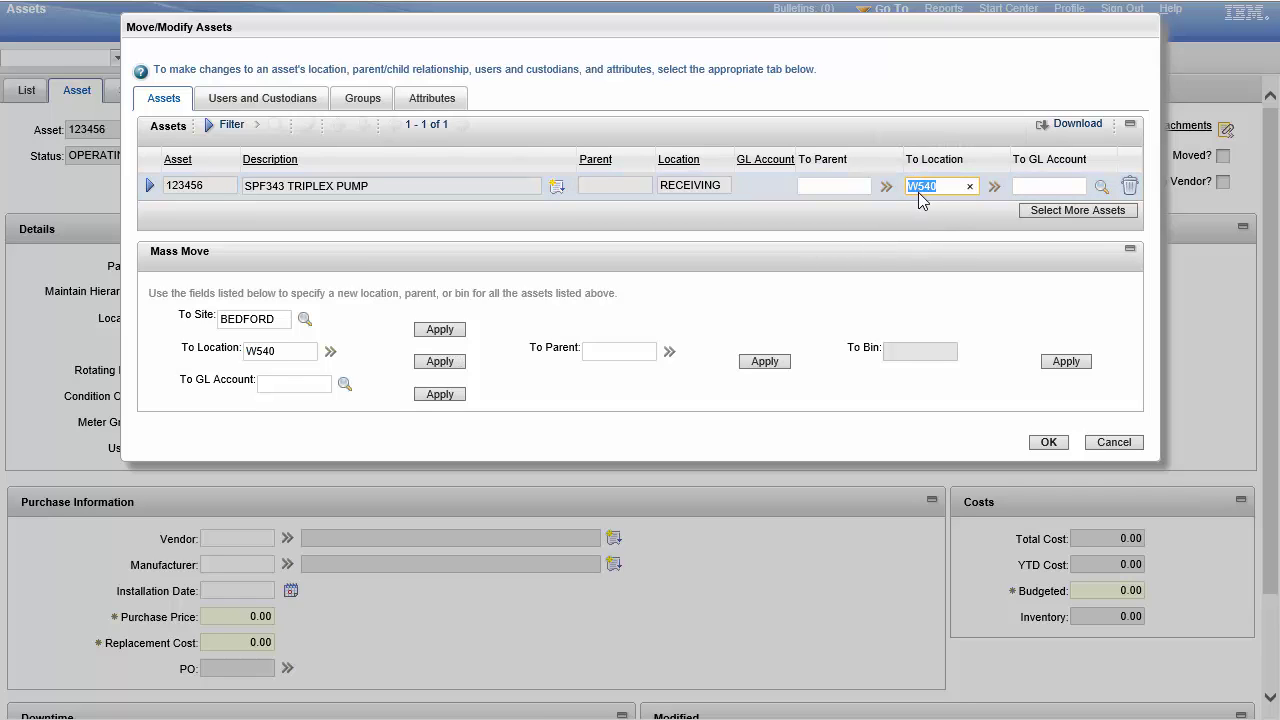
pyautogui.click(1048, 444)
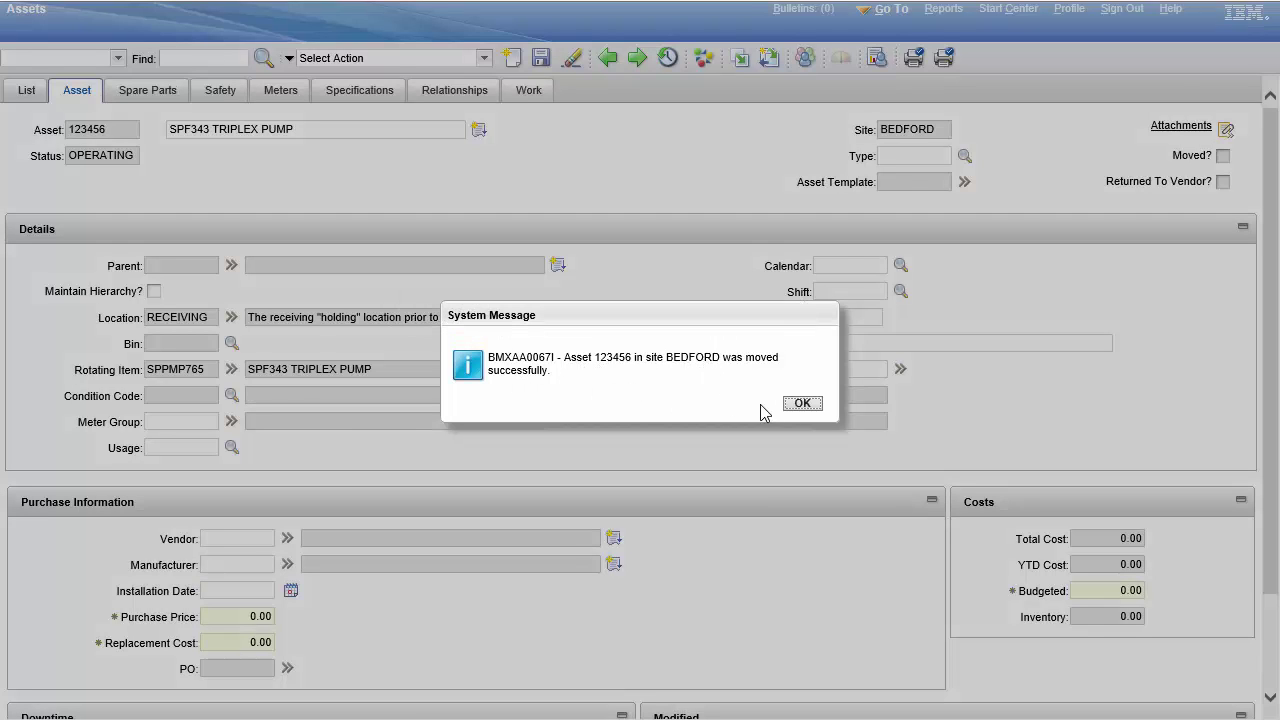
pyautogui.click(803, 403)
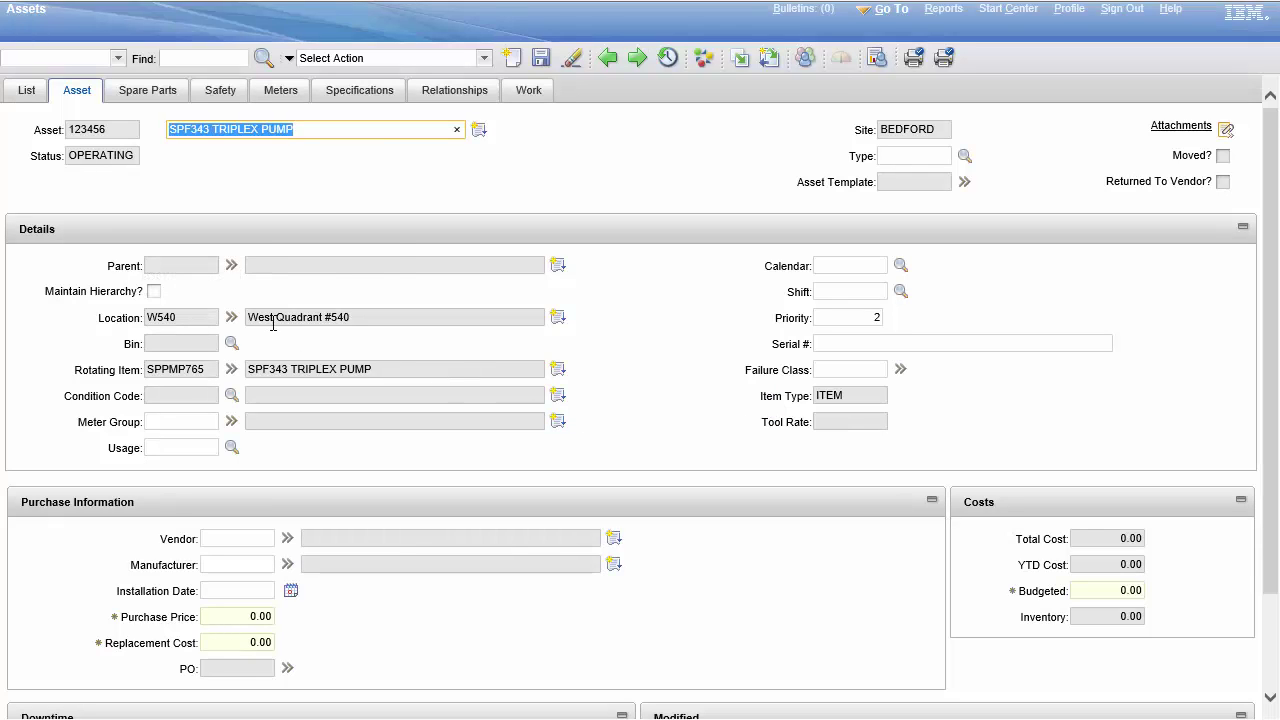
# Open subassembly 2137 from asset 123456's spare parts and check the location on its asset record.
pyautogui.click(148, 92)
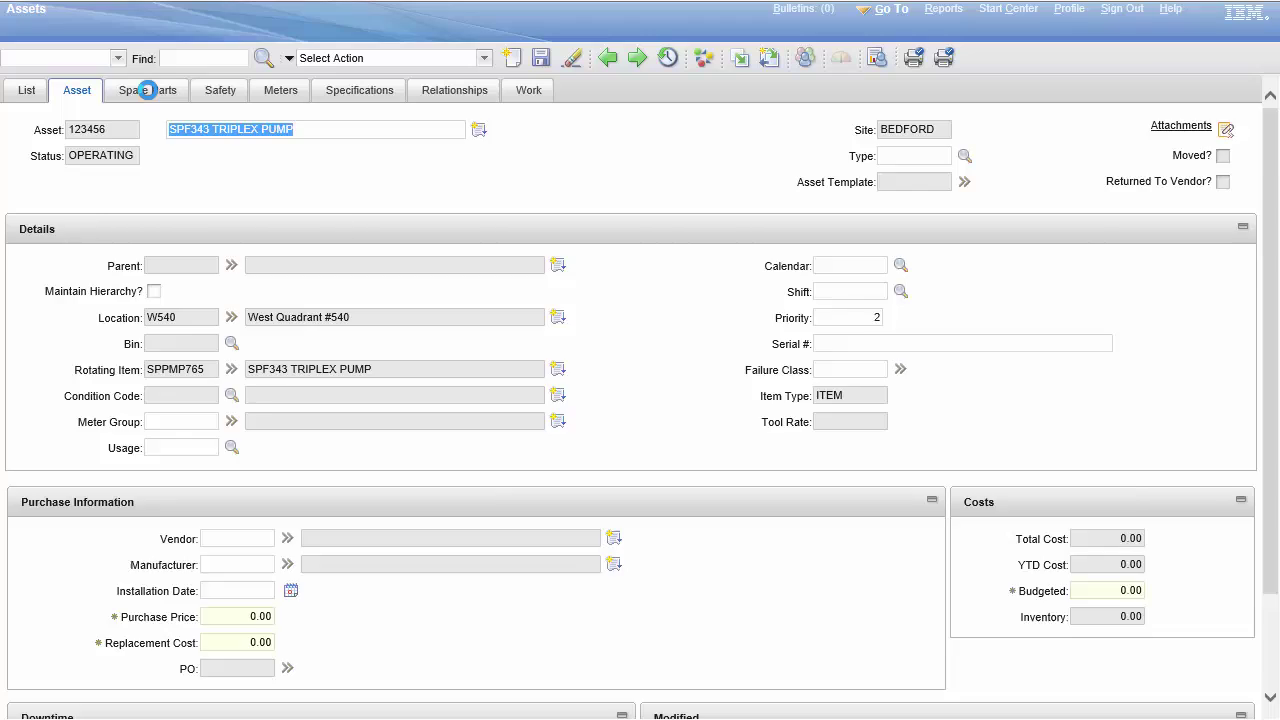
pyautogui.click(129, 241)
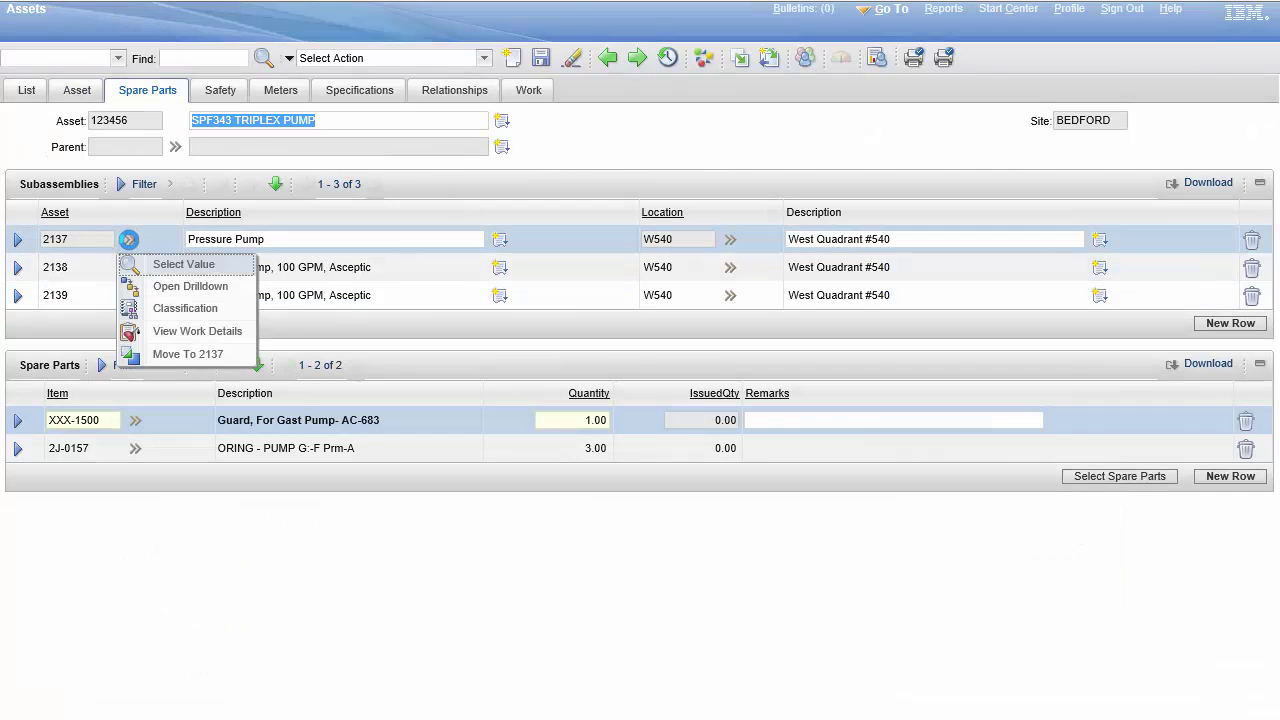
pyautogui.click(168, 355)
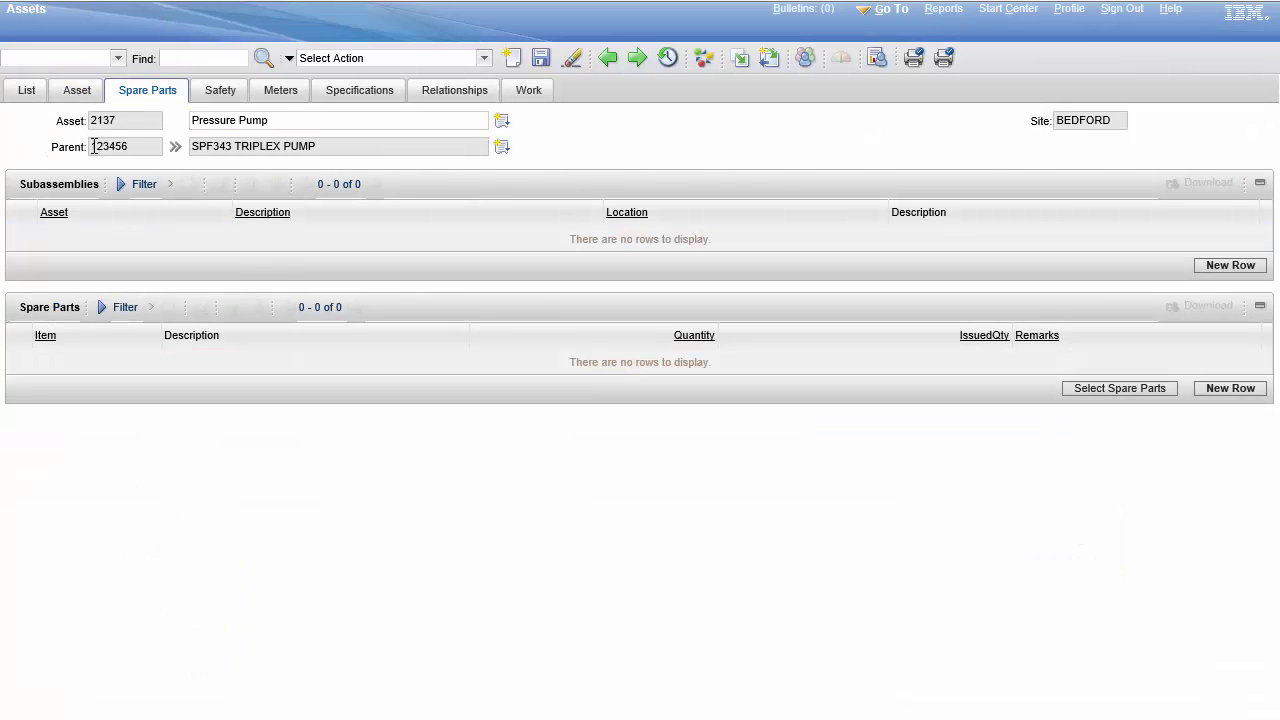
pyautogui.click(78, 92)
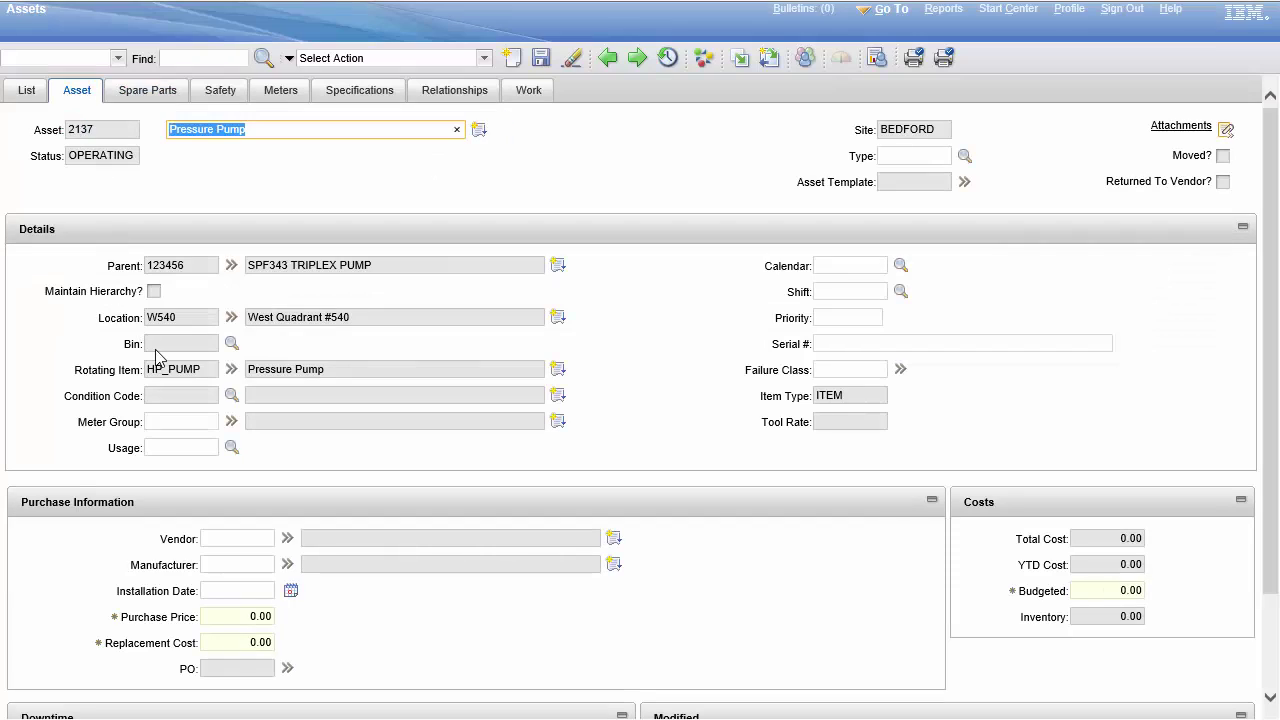
pyautogui.click(195, 319)
pyautogui.click(197, 324)
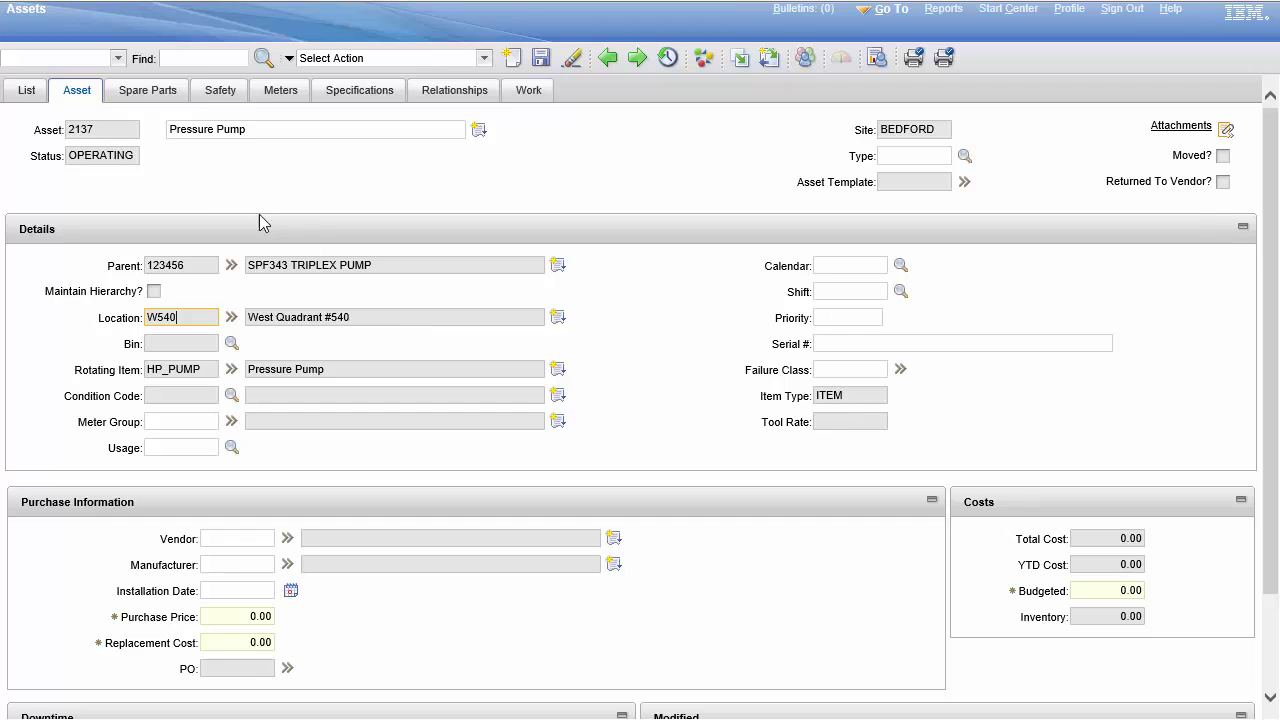
# Check the spare parts of asset 2137 and reopen asset 123456 from the bookmarked assets.
pyautogui.click(140, 97)
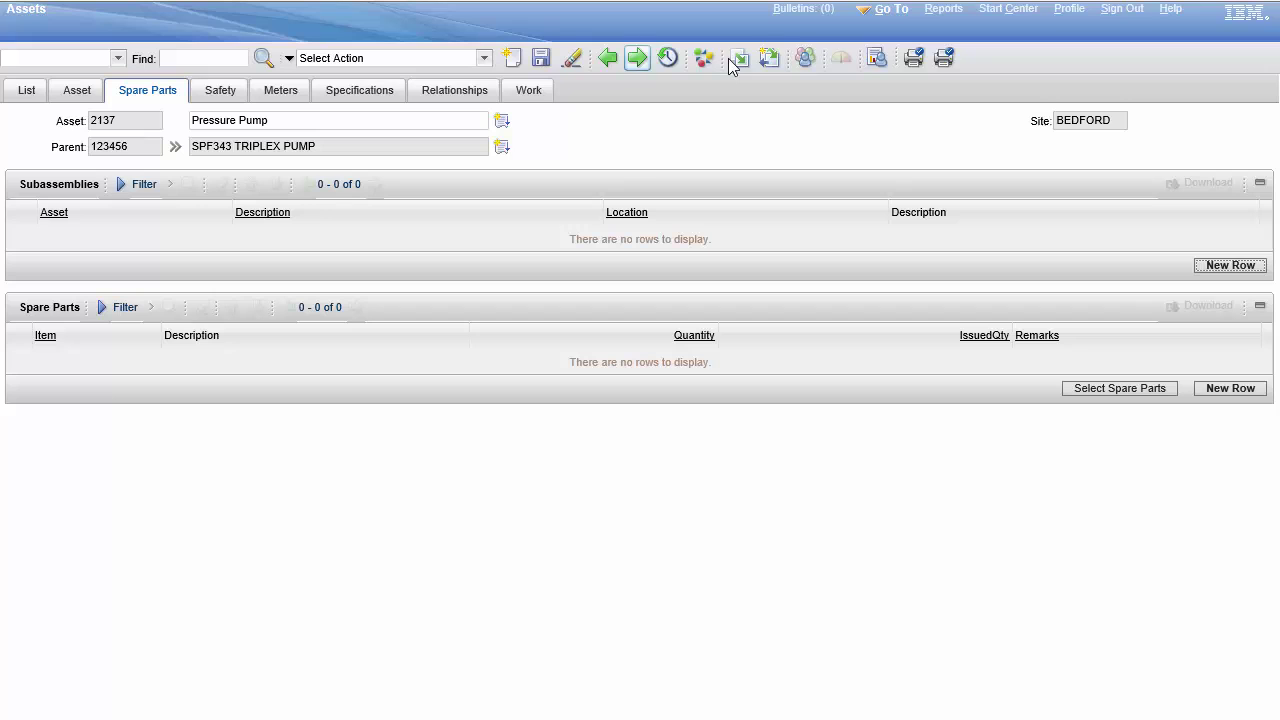
pyautogui.click(25, 92)
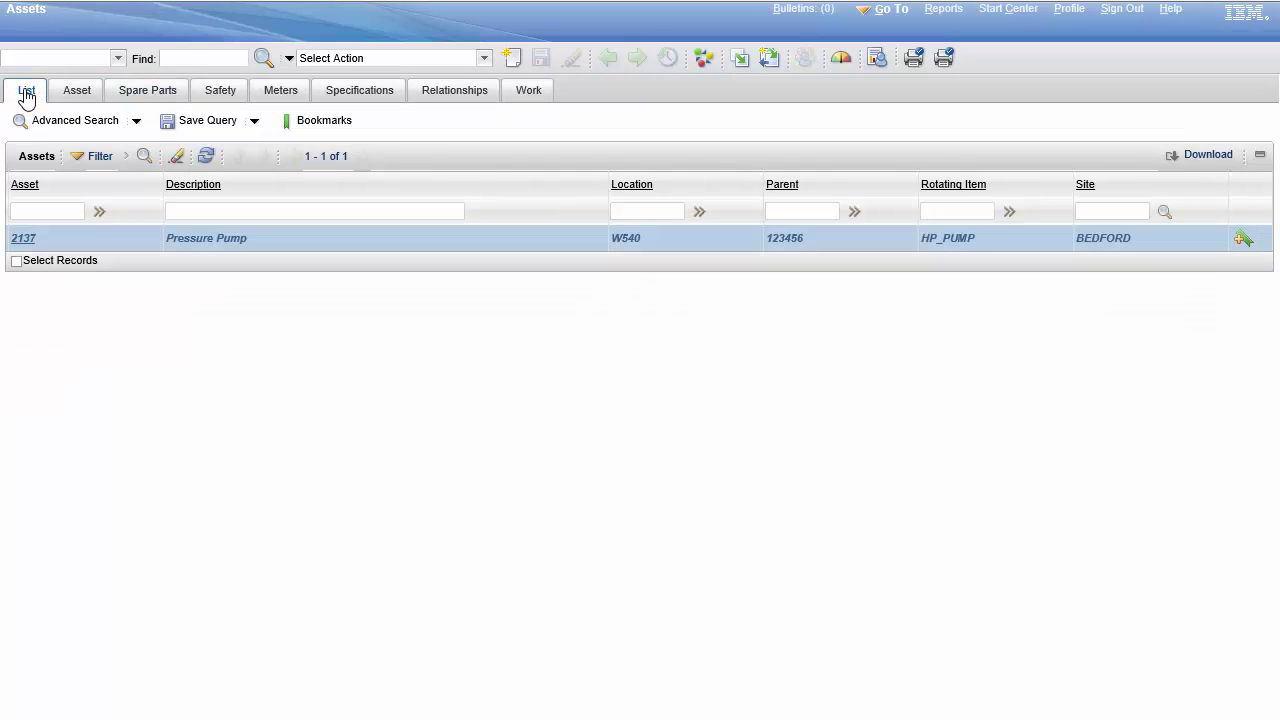
pyautogui.click(322, 122)
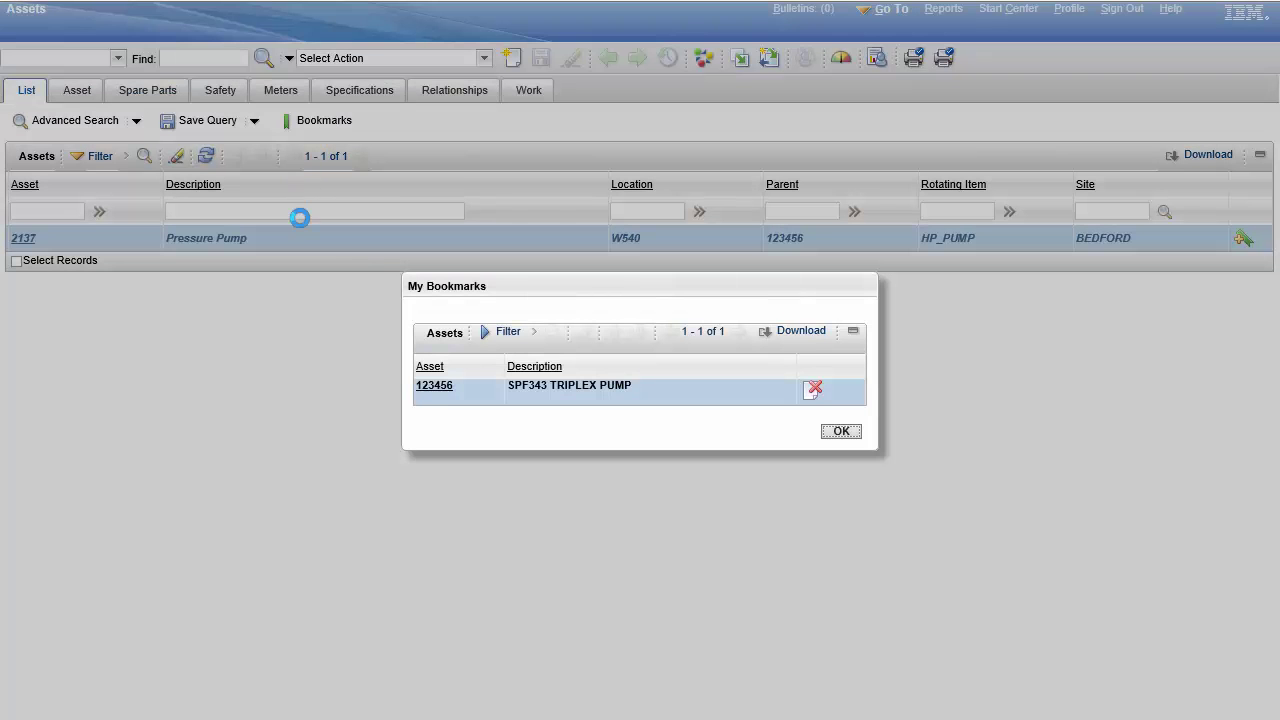
pyautogui.click(437, 380)
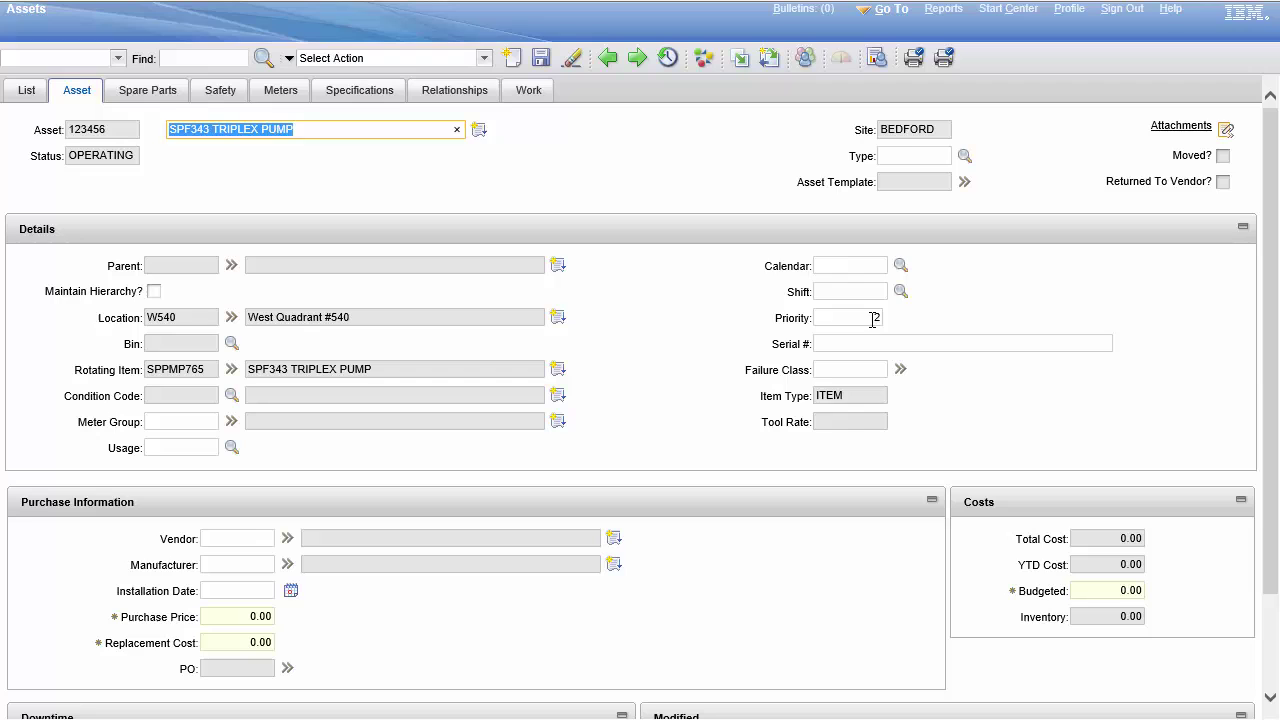
# Review asset 123456's record and its associated users and custodians, and close the dialog without making changes.
pyautogui.scroll(-3, 706, 386)
pyautogui.scroll(3, 706, 386)
pyautogui.click(806, 60)
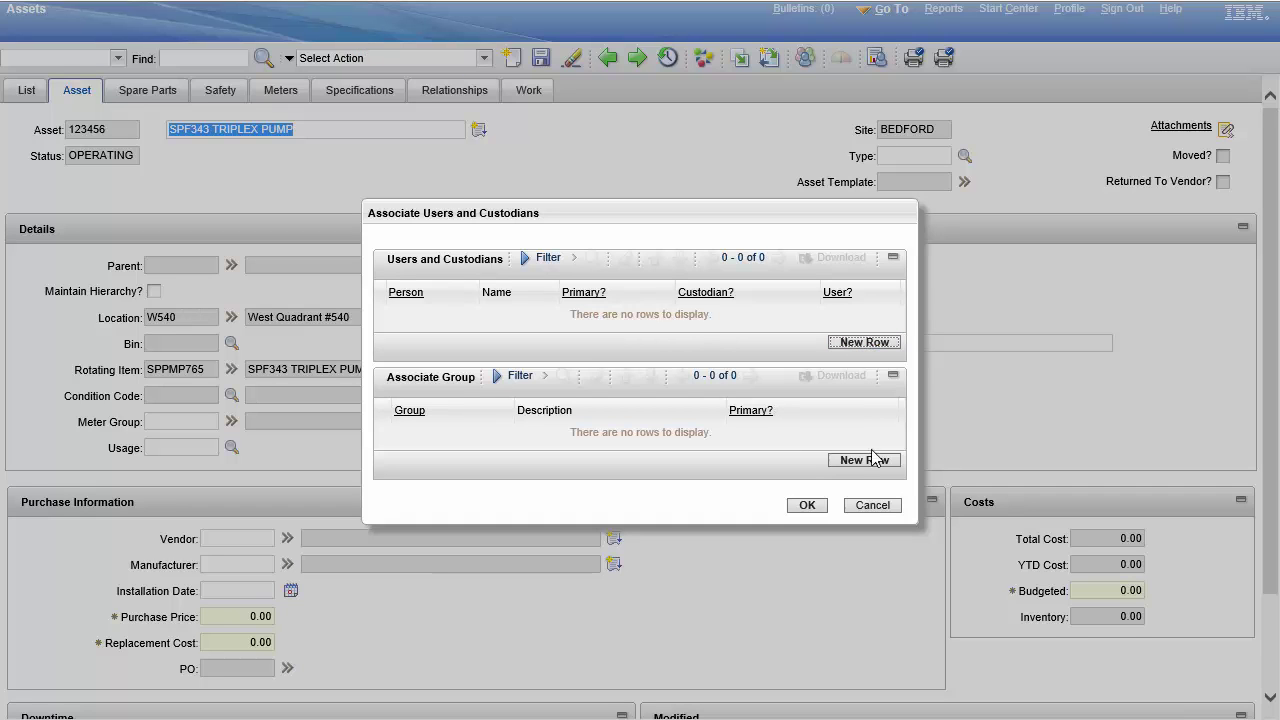
pyautogui.click(874, 508)
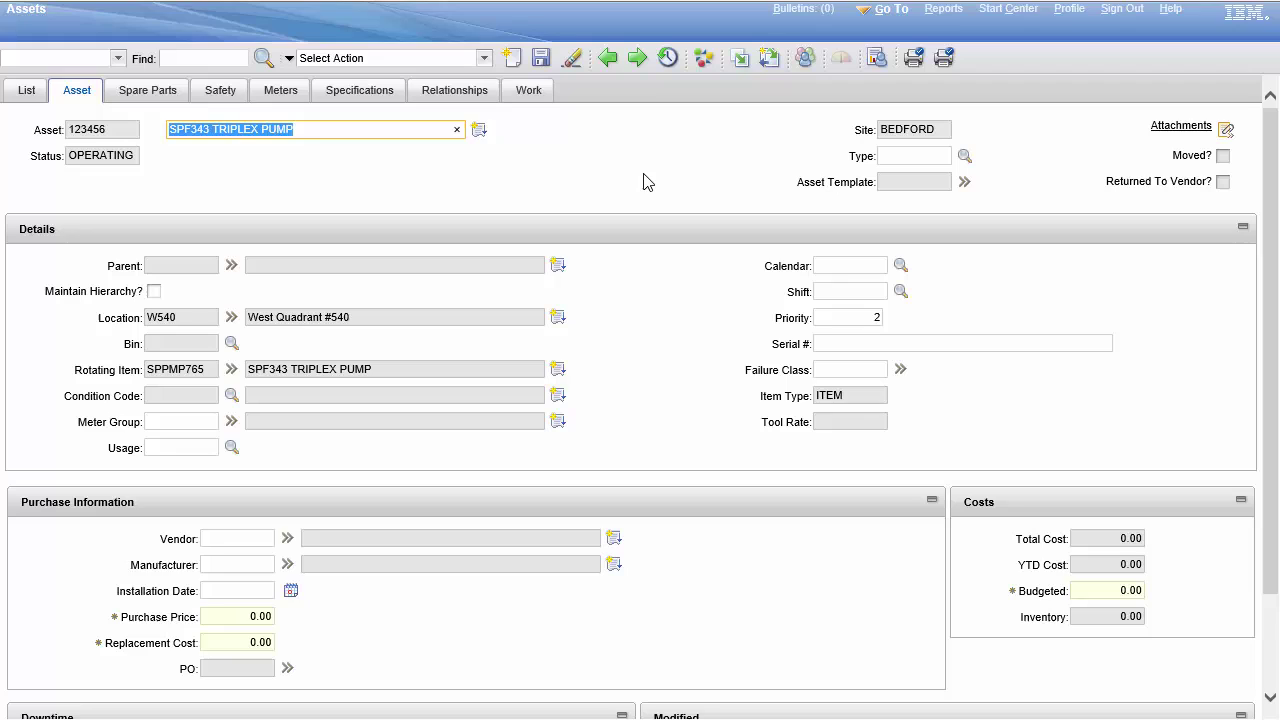